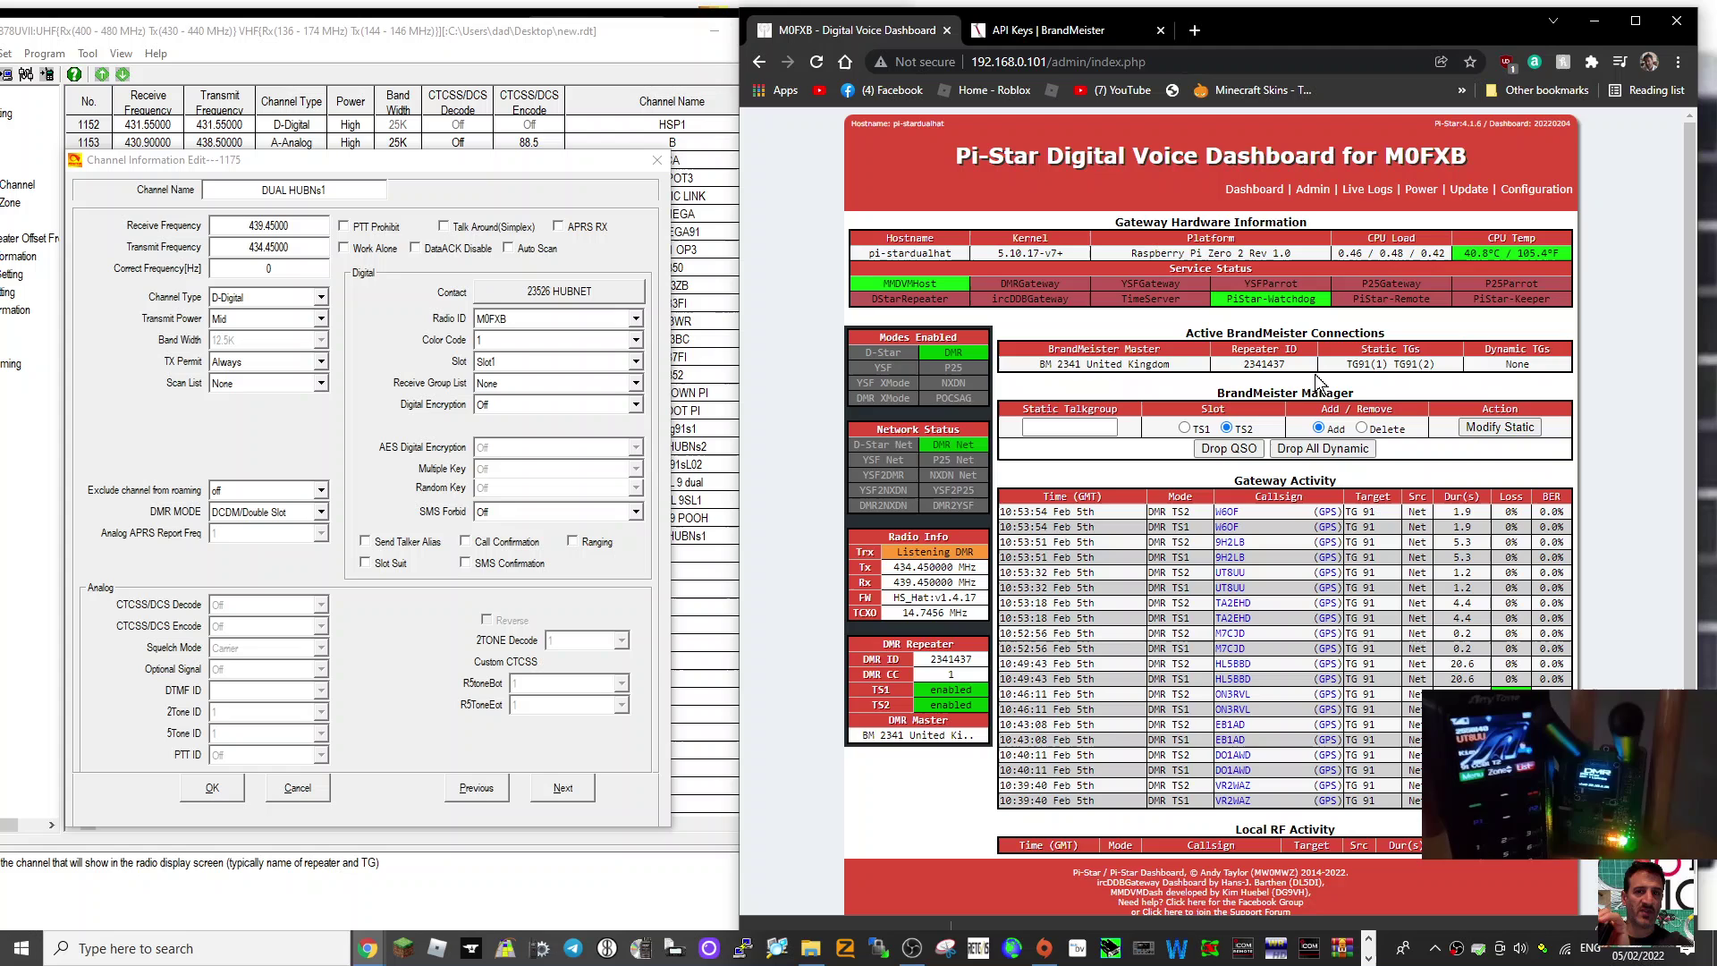
# - Close the API key dialog on BrandMeister's API Keys list and go to Profile Settings
pyautogui.click(1054, 29)
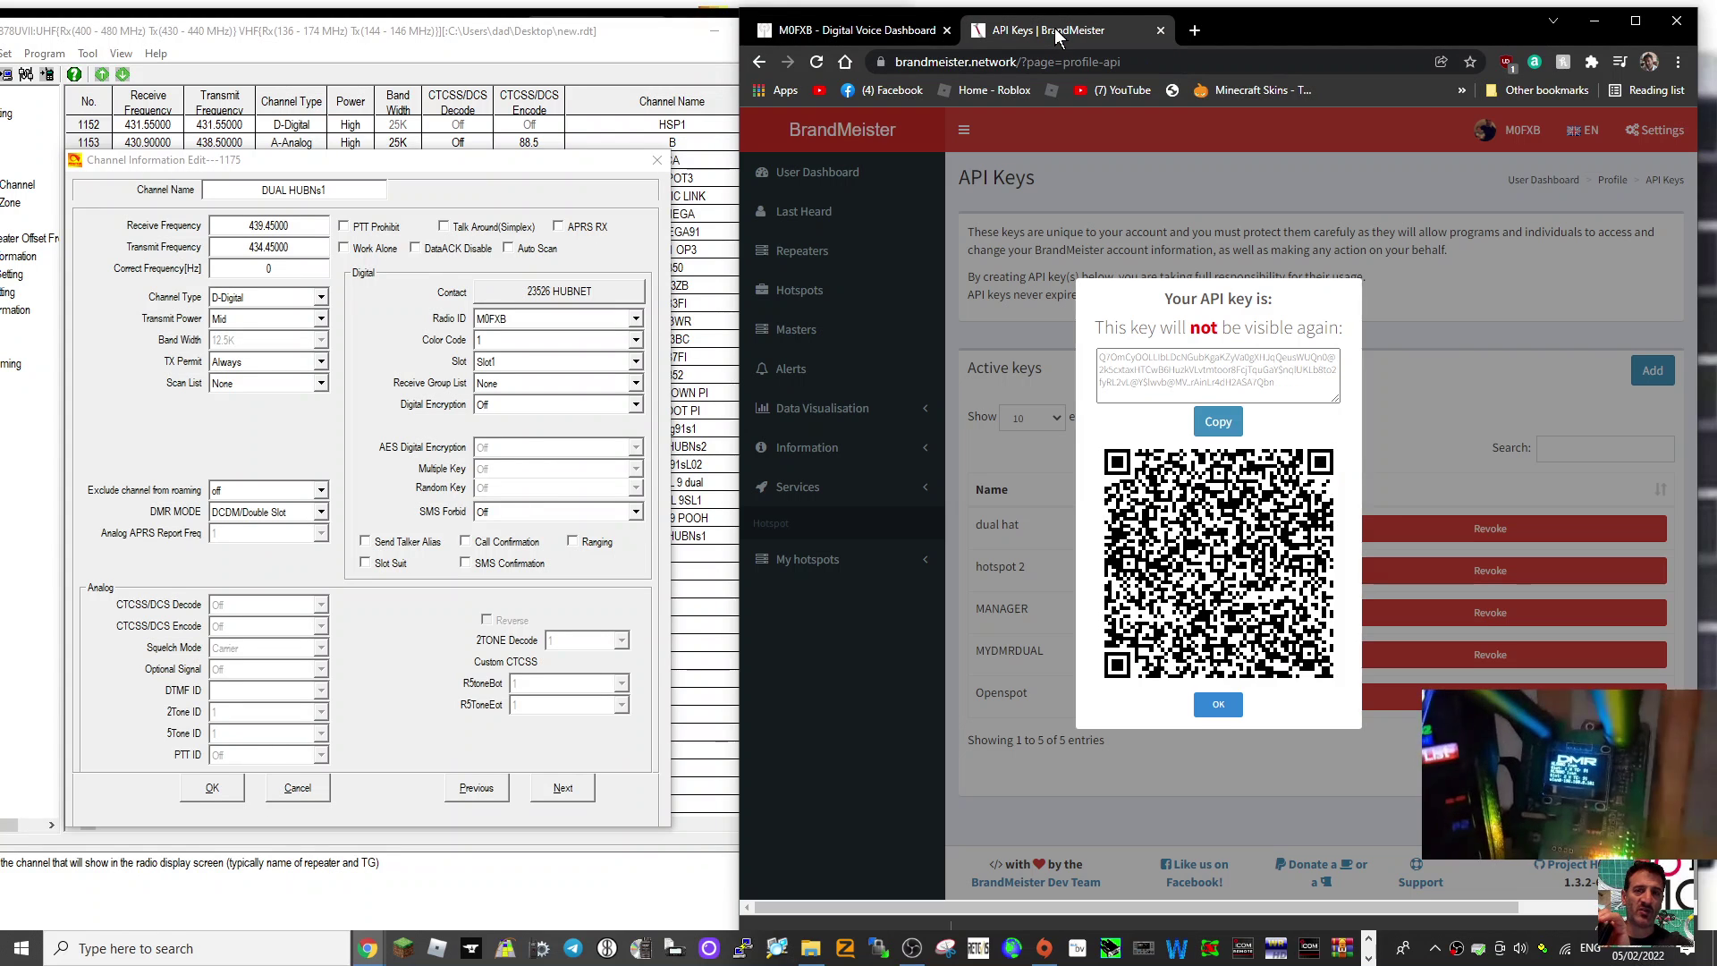
pyautogui.click(1218, 705)
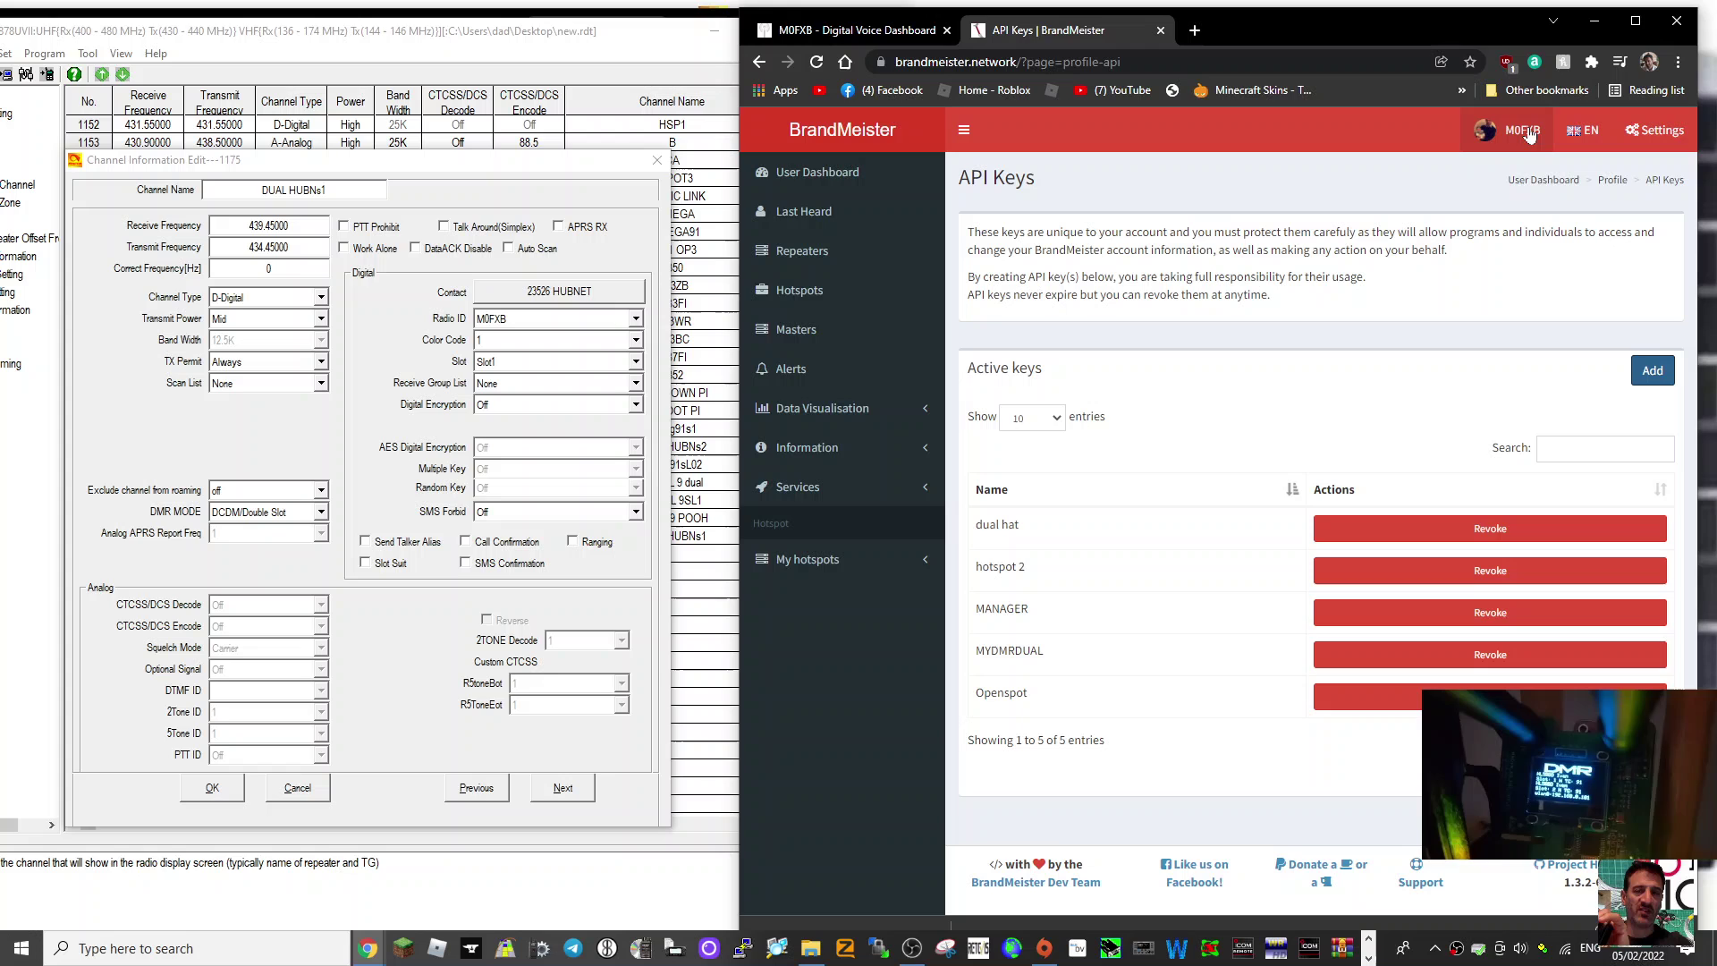
pyautogui.click(1520, 132)
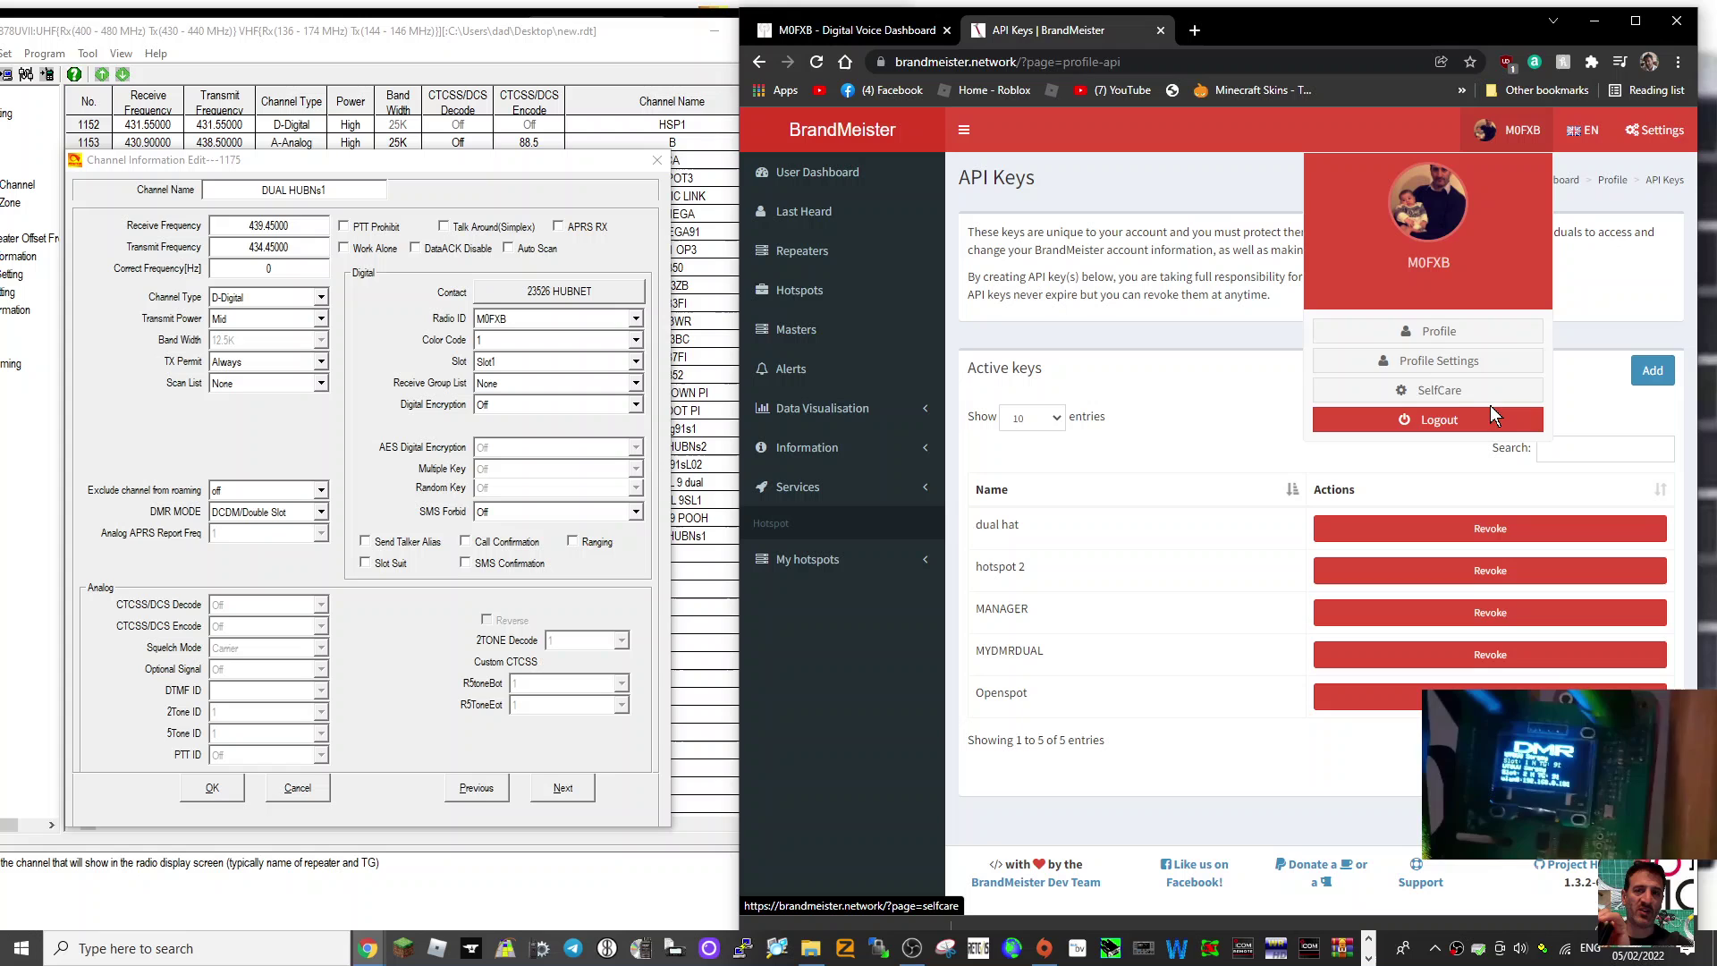
pyautogui.click(1442, 360)
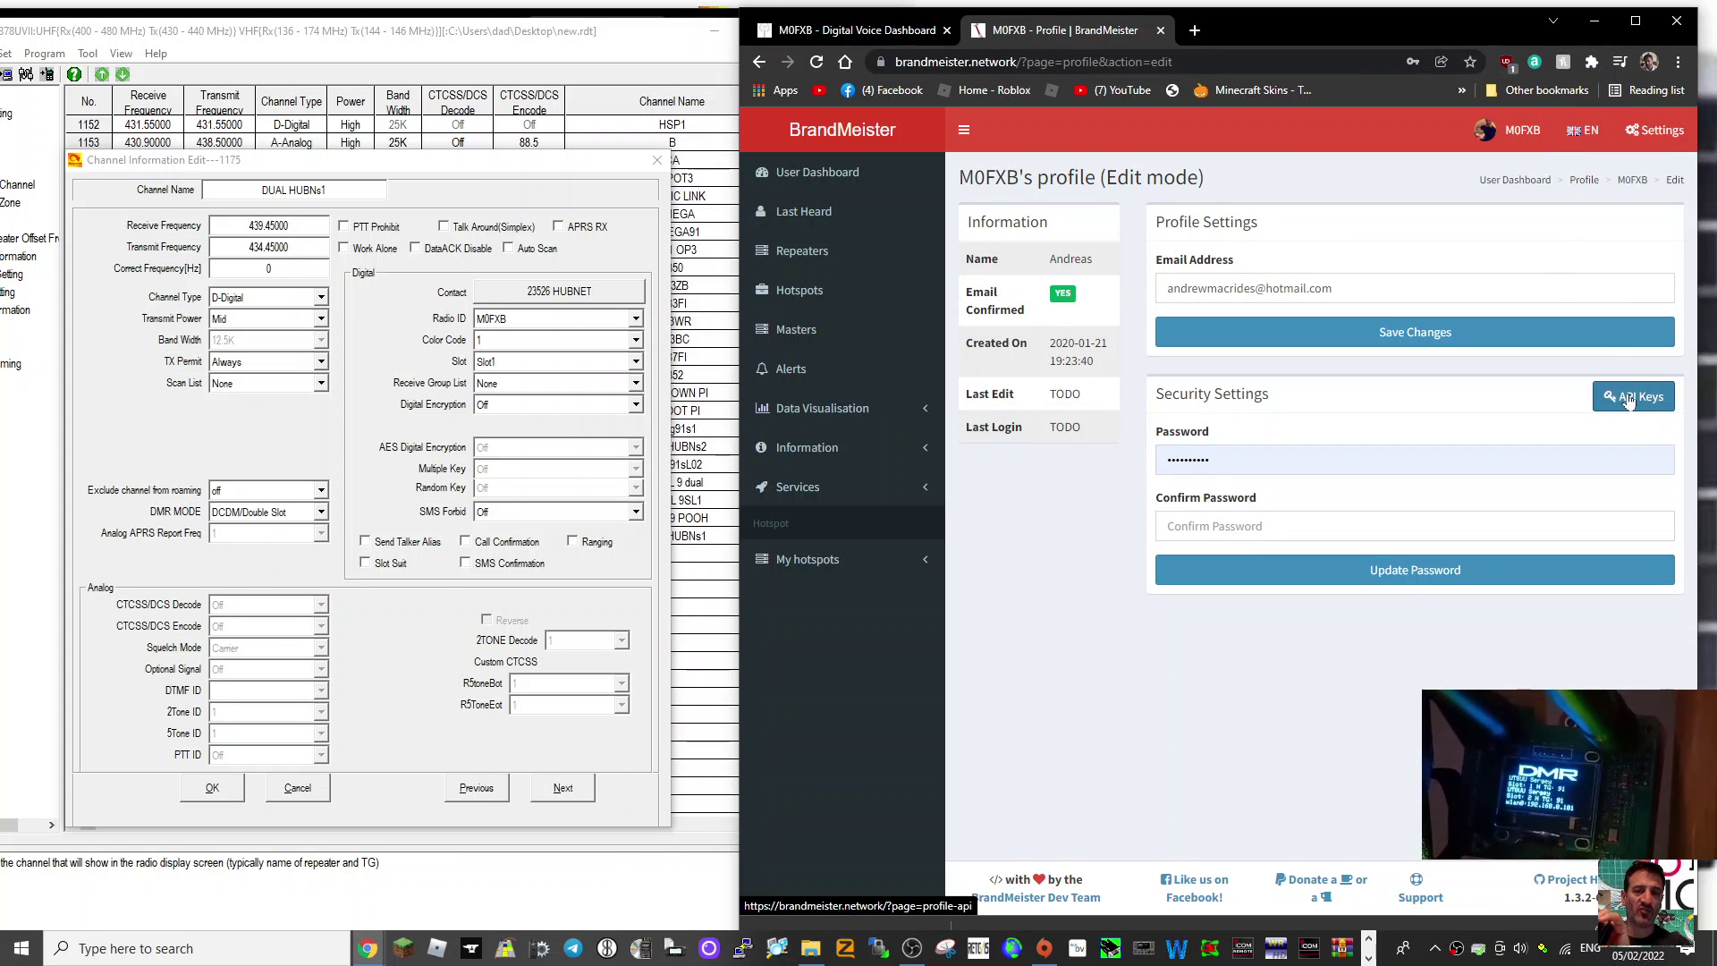
# - Create a BrandMeister API key named 'dual hat 2' and copy its generated key
pyautogui.click(1635, 19)
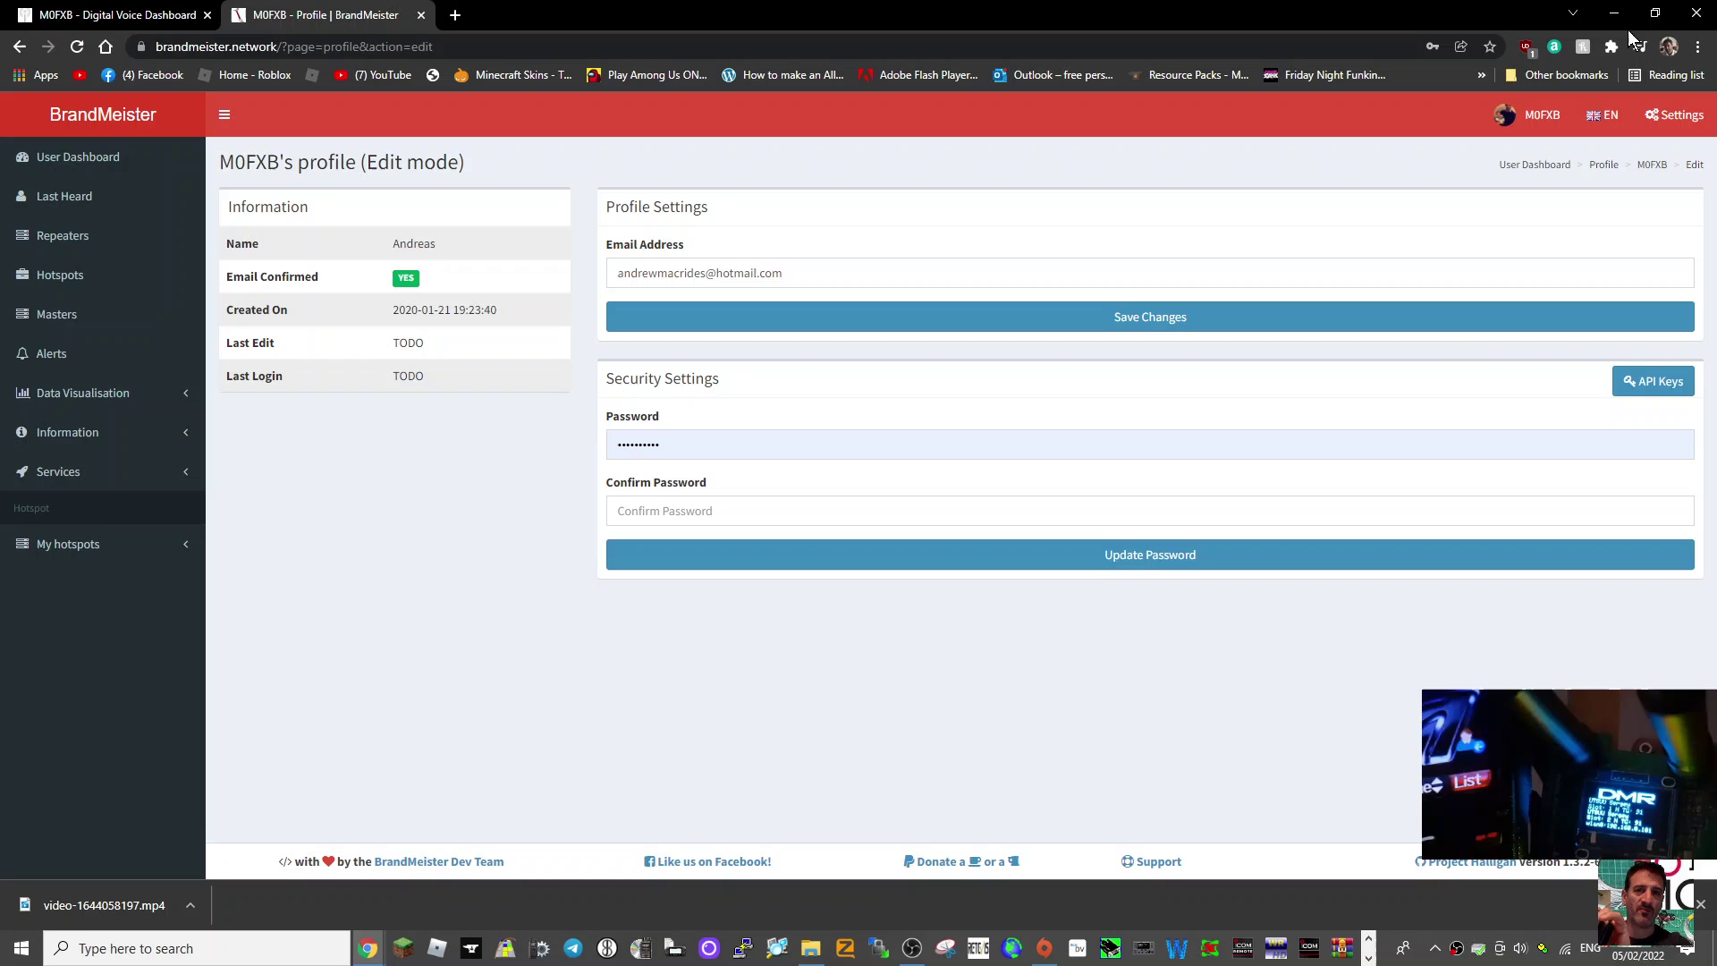
pyautogui.click(1659, 383)
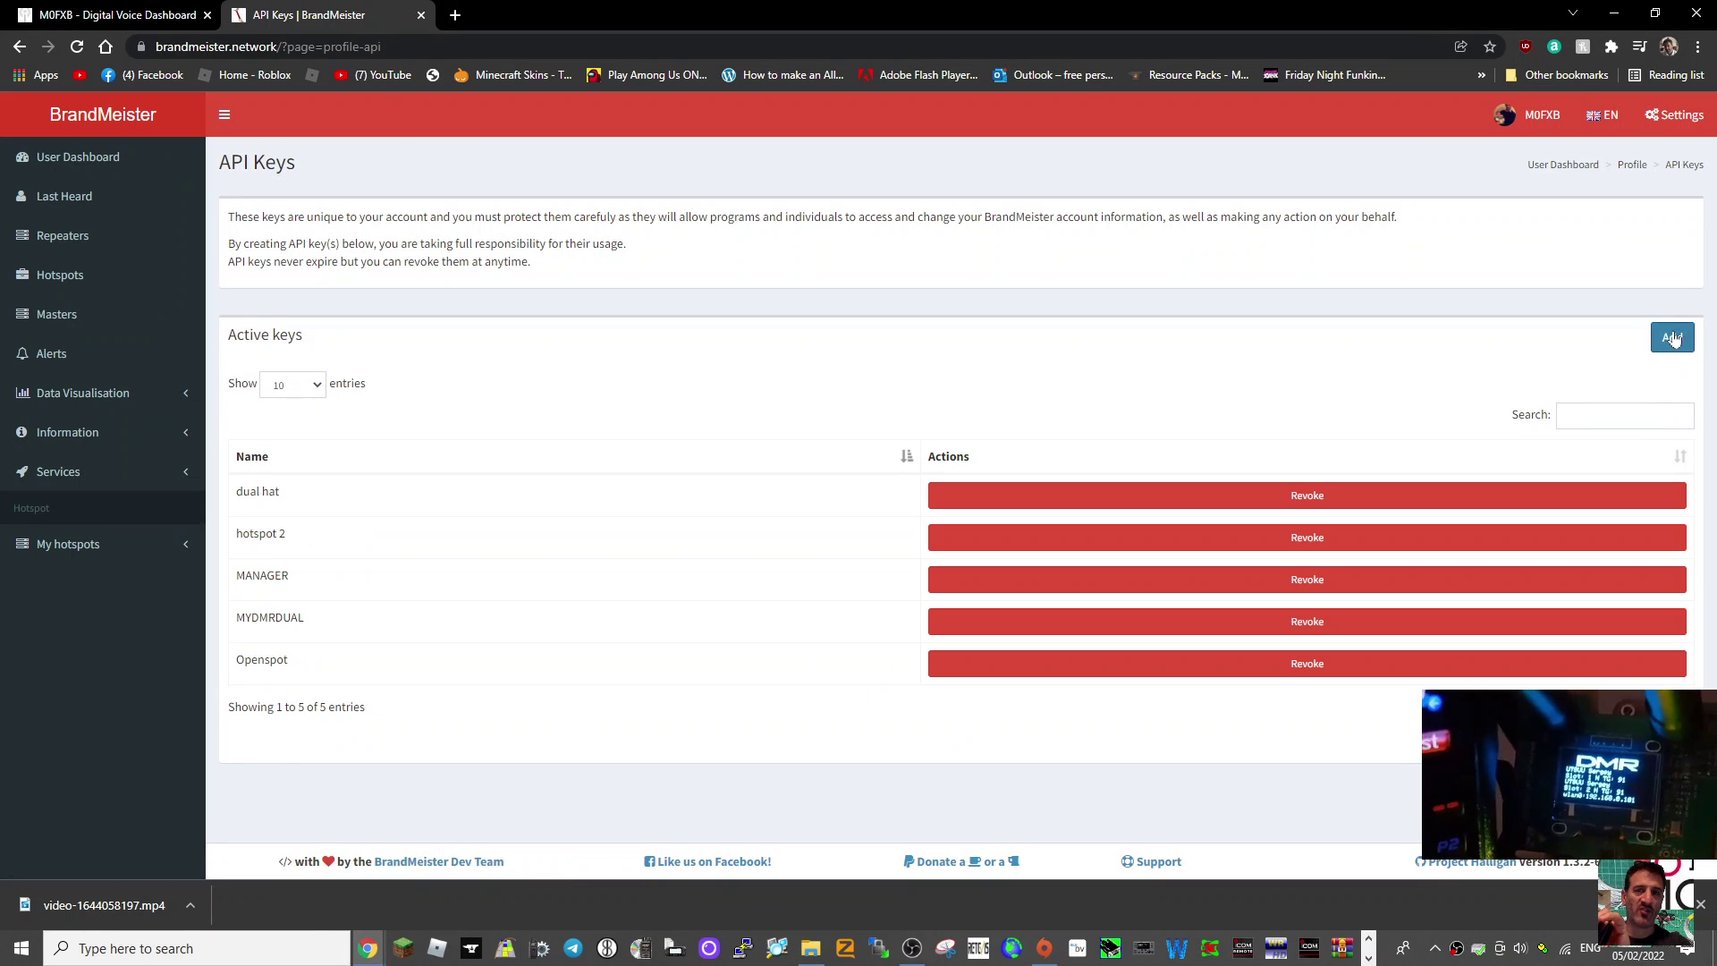
pyautogui.click(1678, 346)
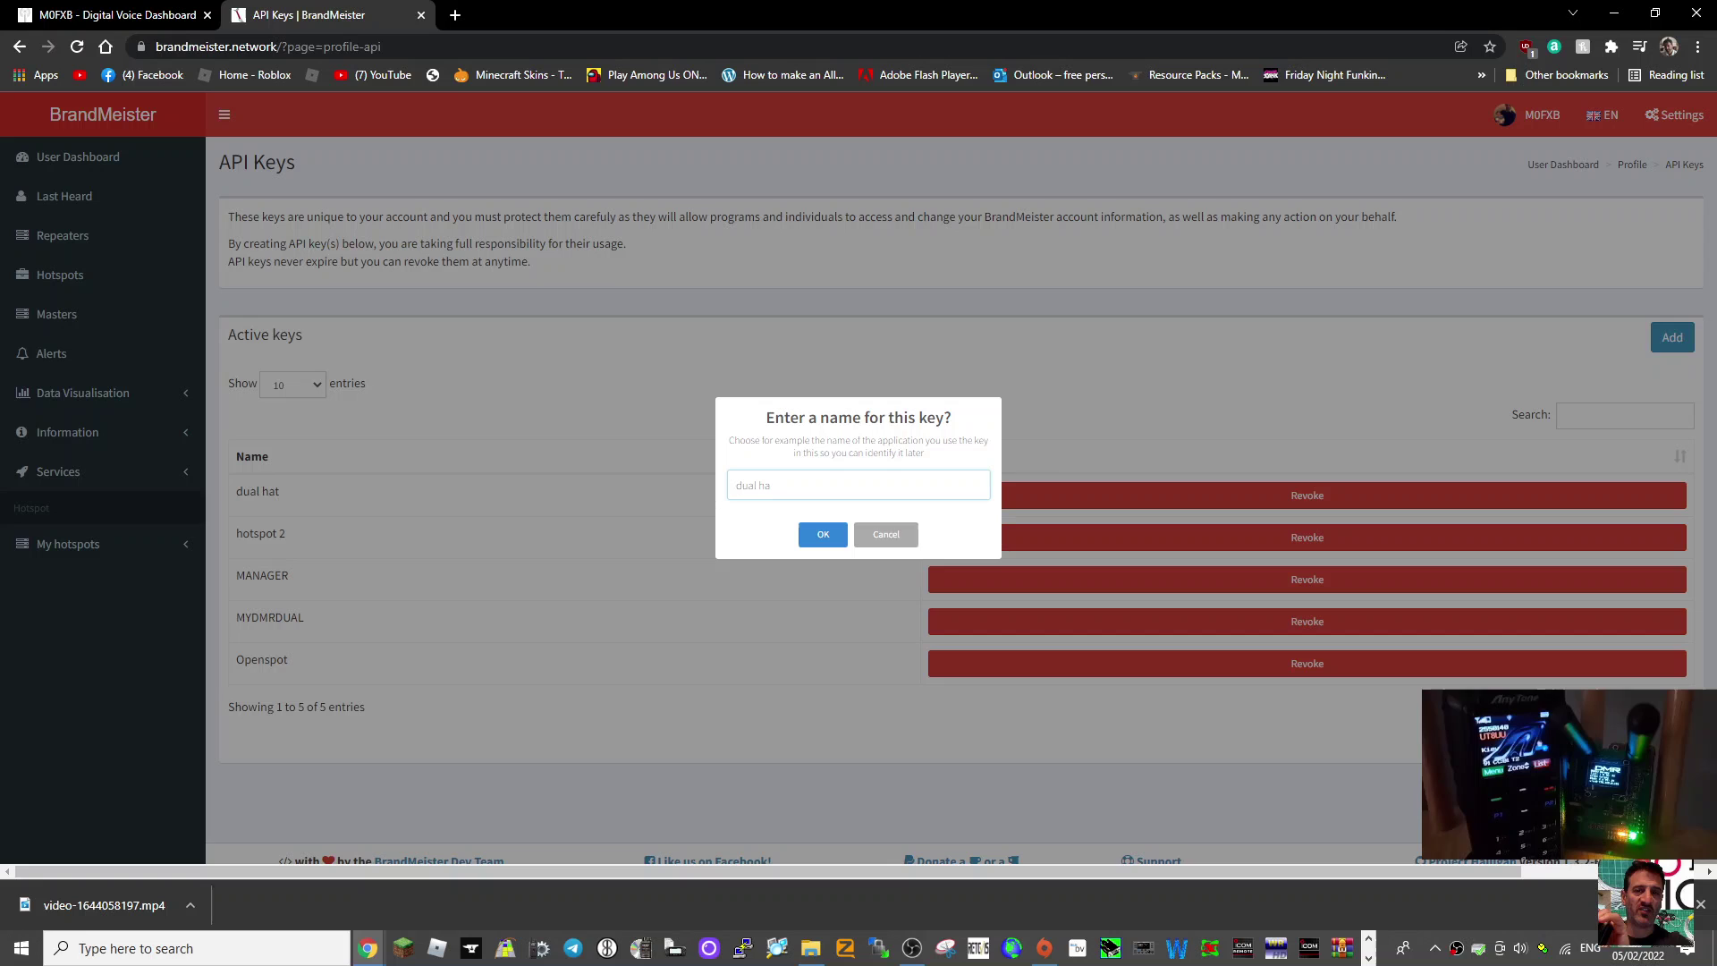
pyautogui.click(820, 536)
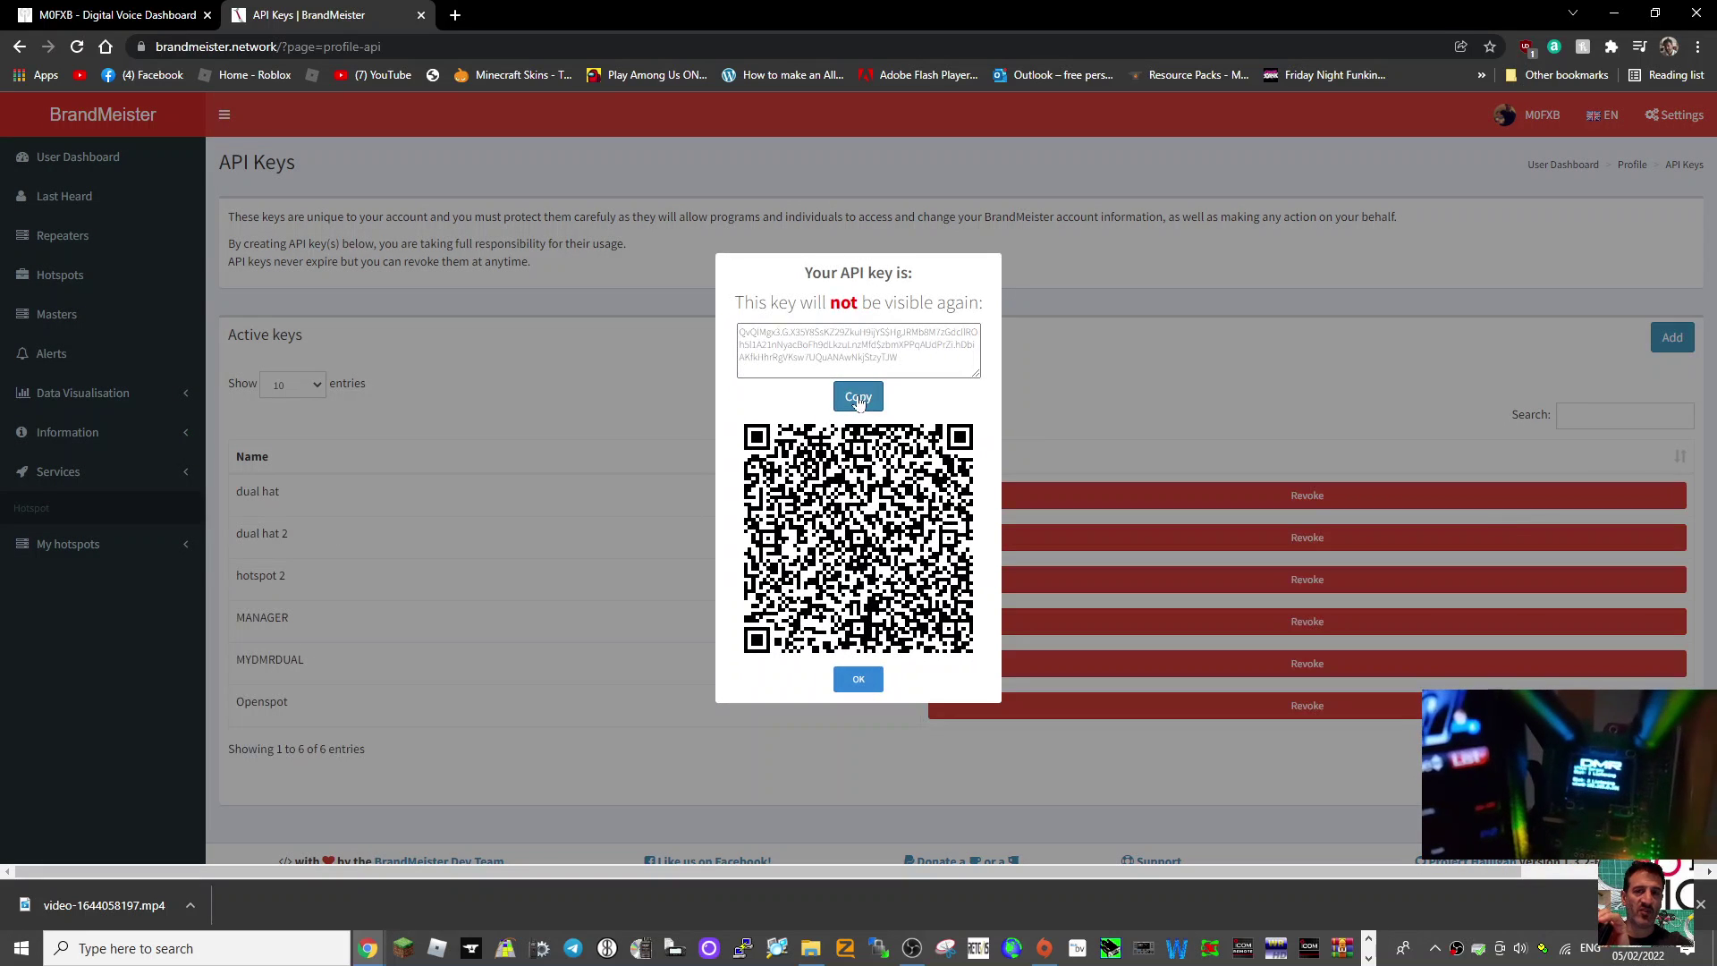
pyautogui.click(858, 396)
# - Restore the browser beside the radio software and load the Pi-Star Admin page
pyautogui.click(1654, 13)
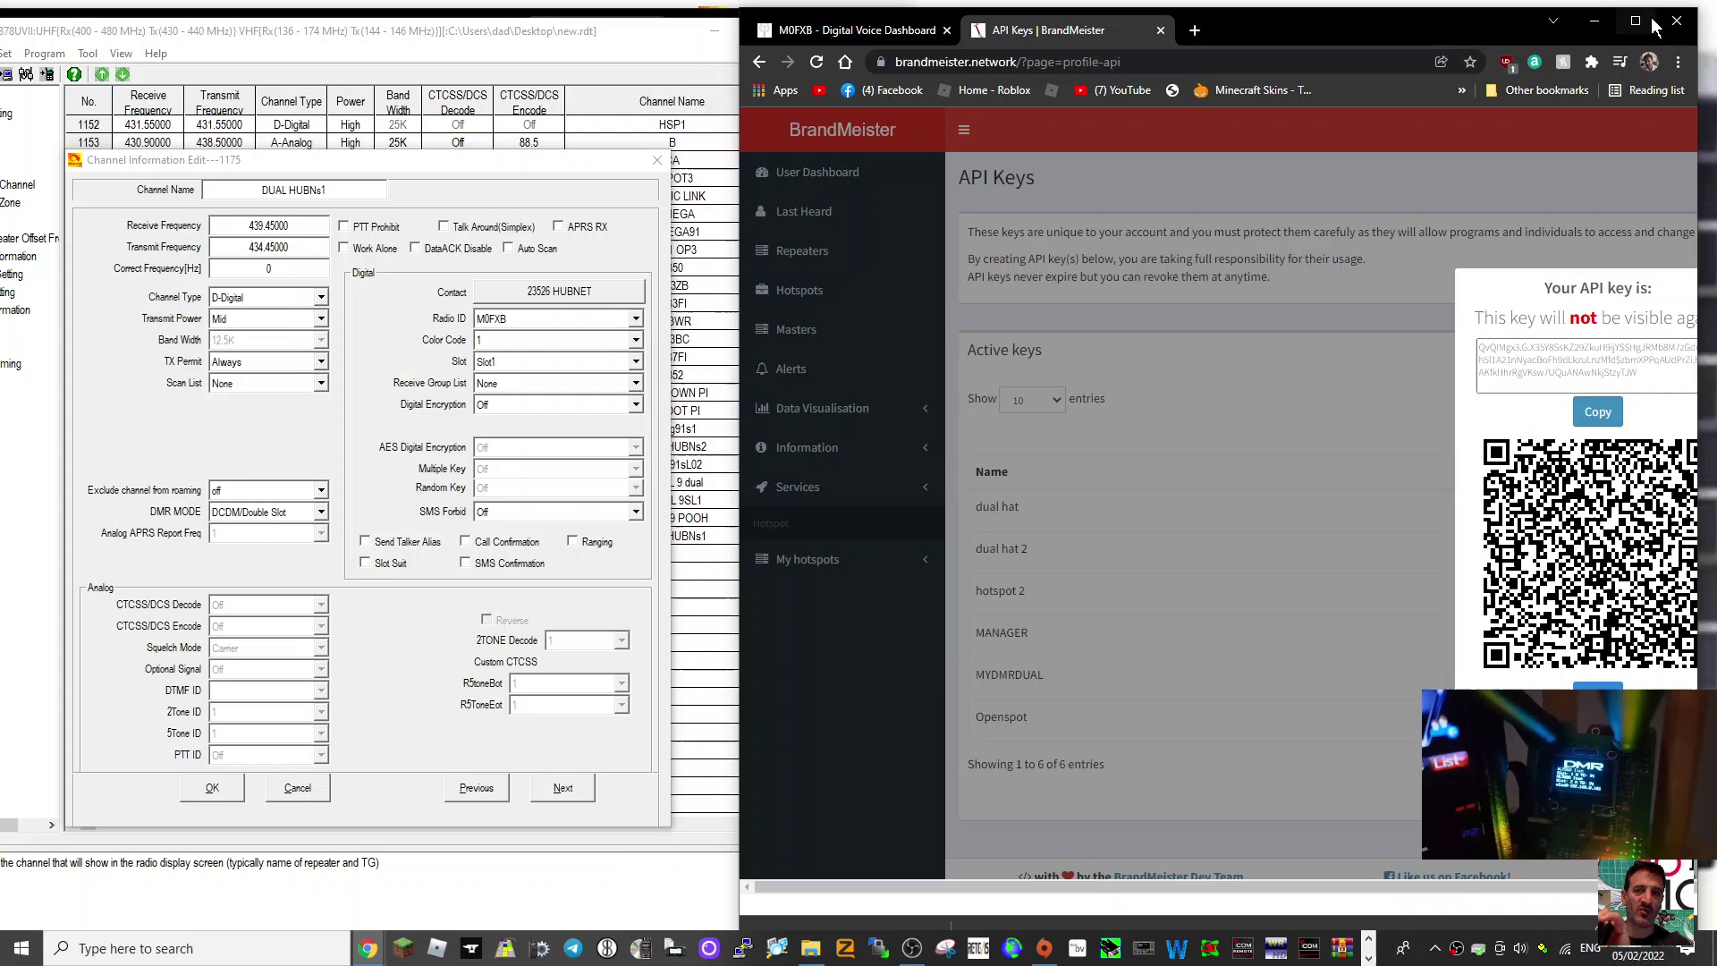
pyautogui.click(872, 32)
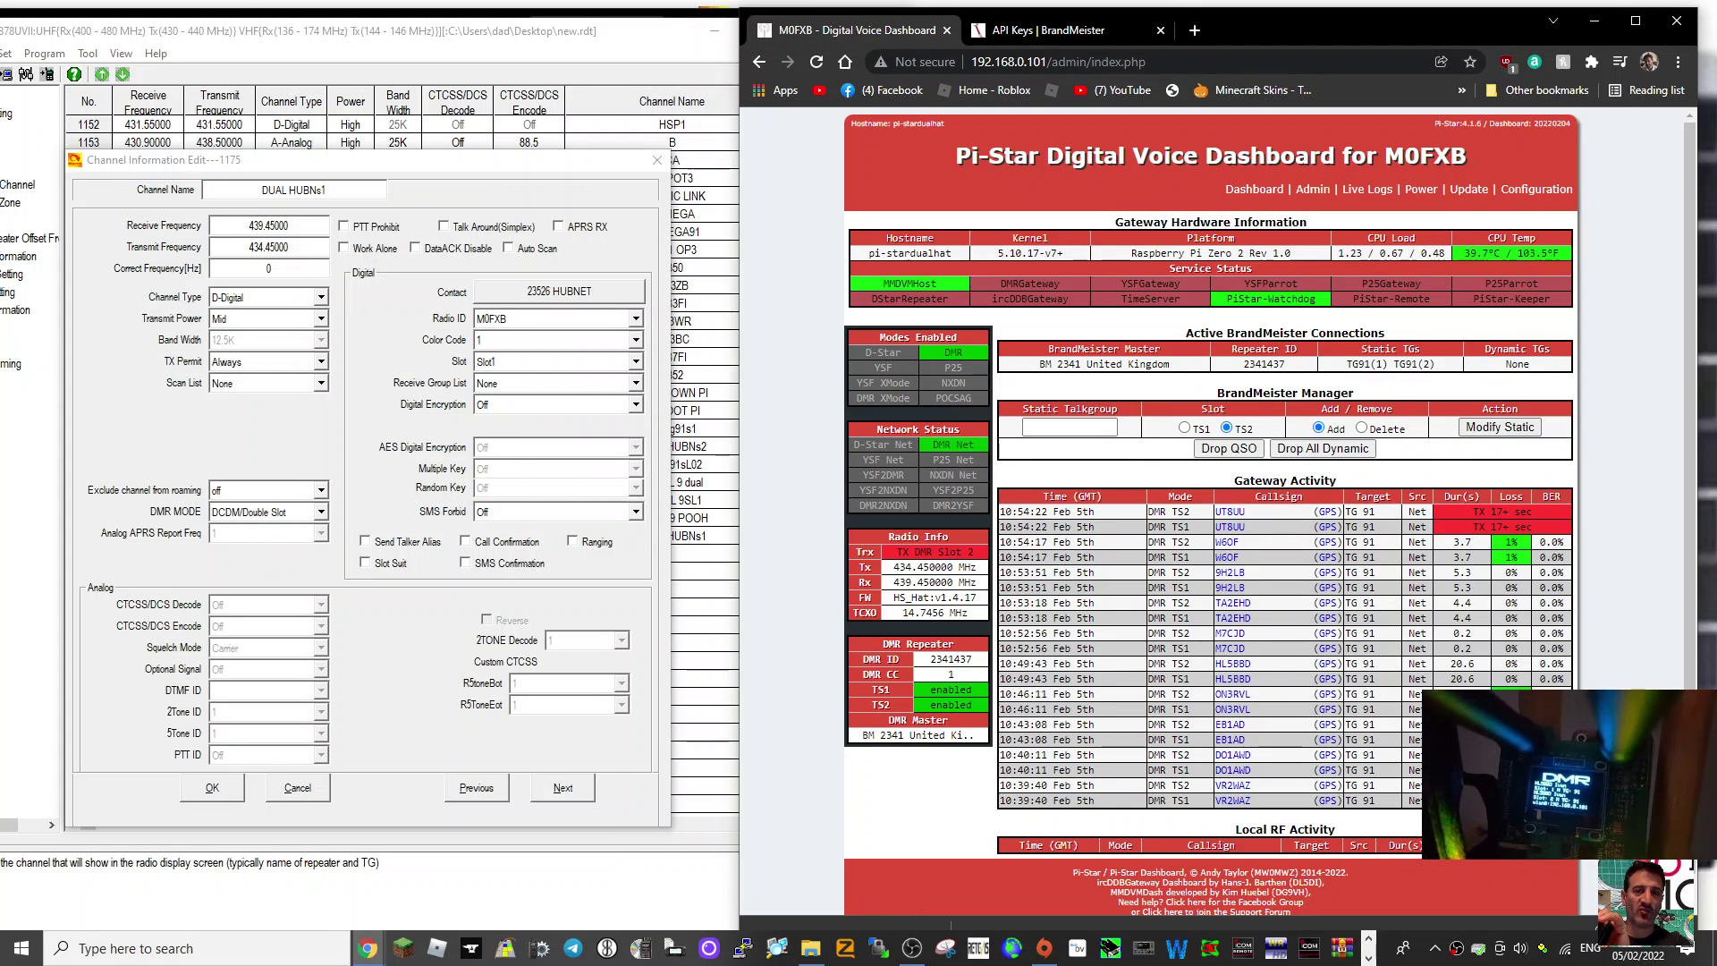
pyautogui.click(1313, 194)
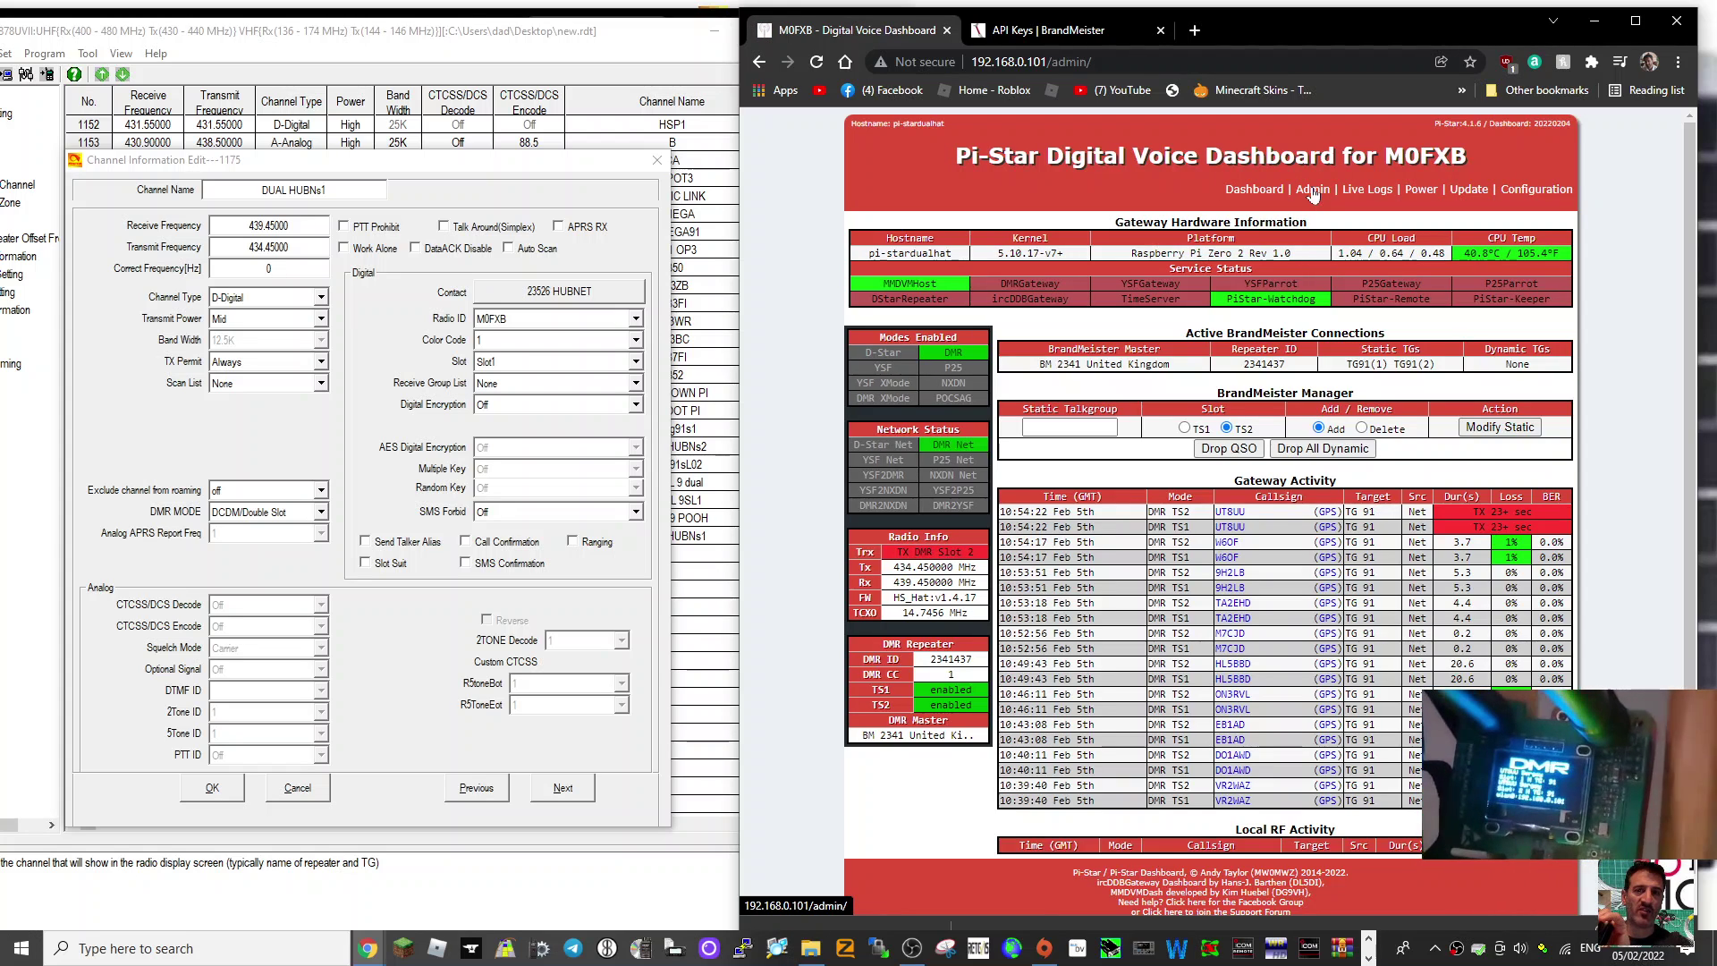
pyautogui.click(1313, 194)
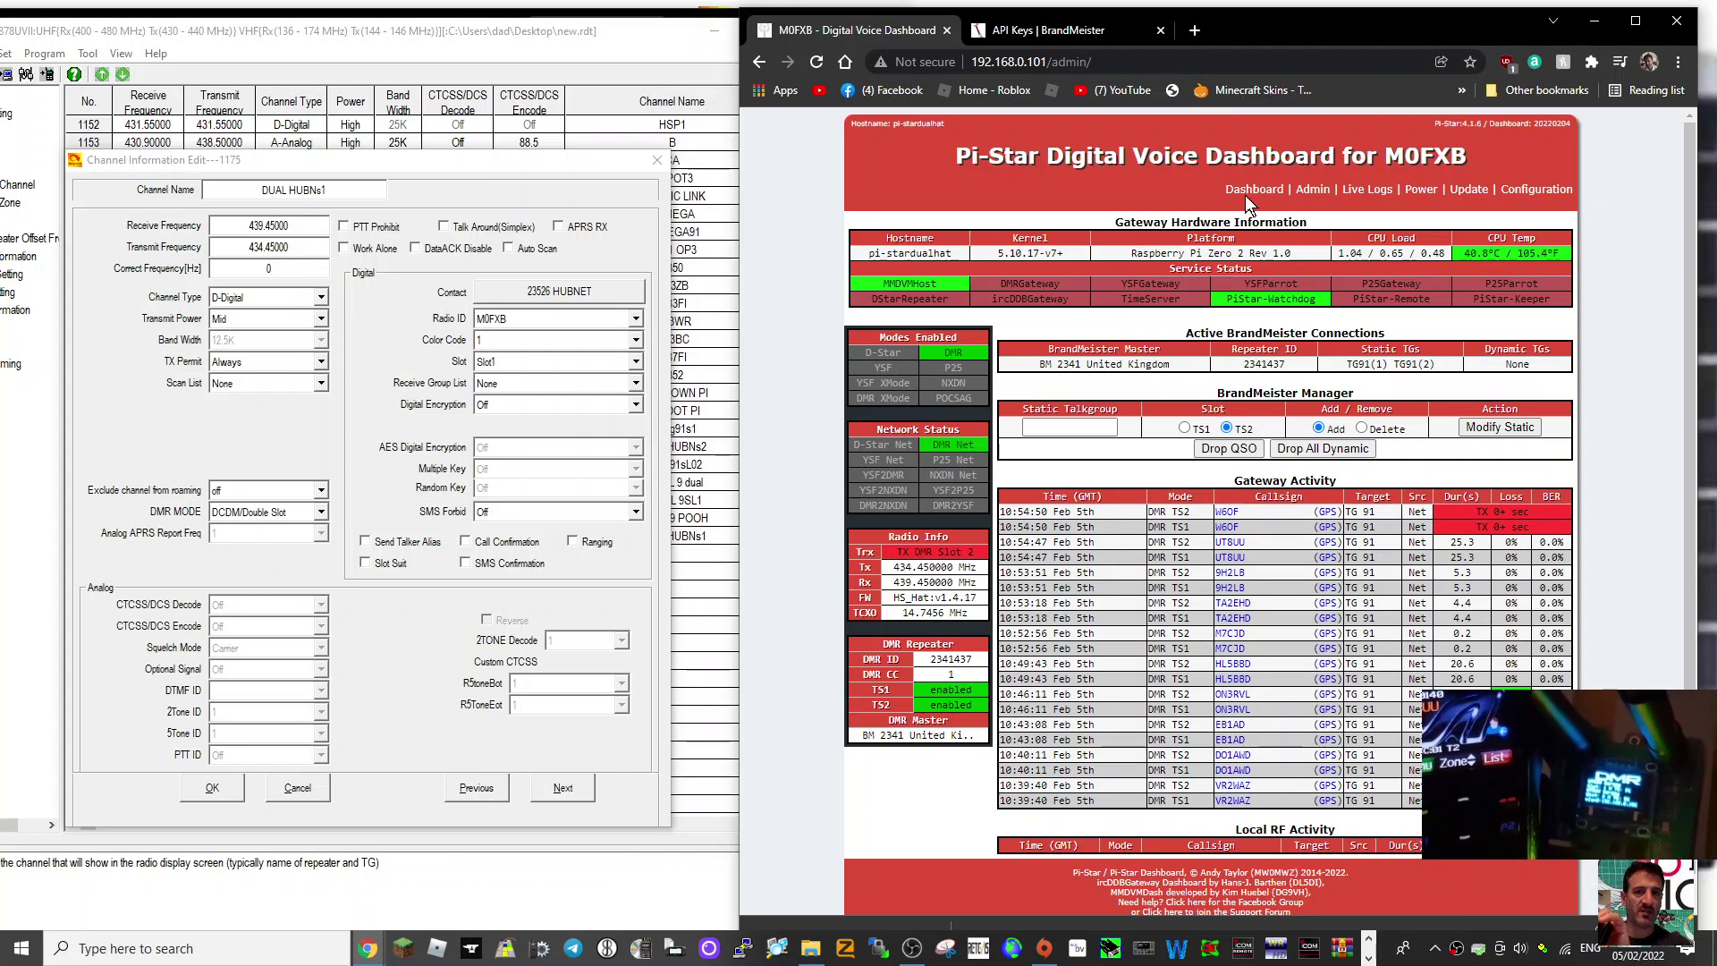
# - Paste the BrandMeister key into apikey under Expert > Full Edit: BM API and apply
pyautogui.click(1545, 191)
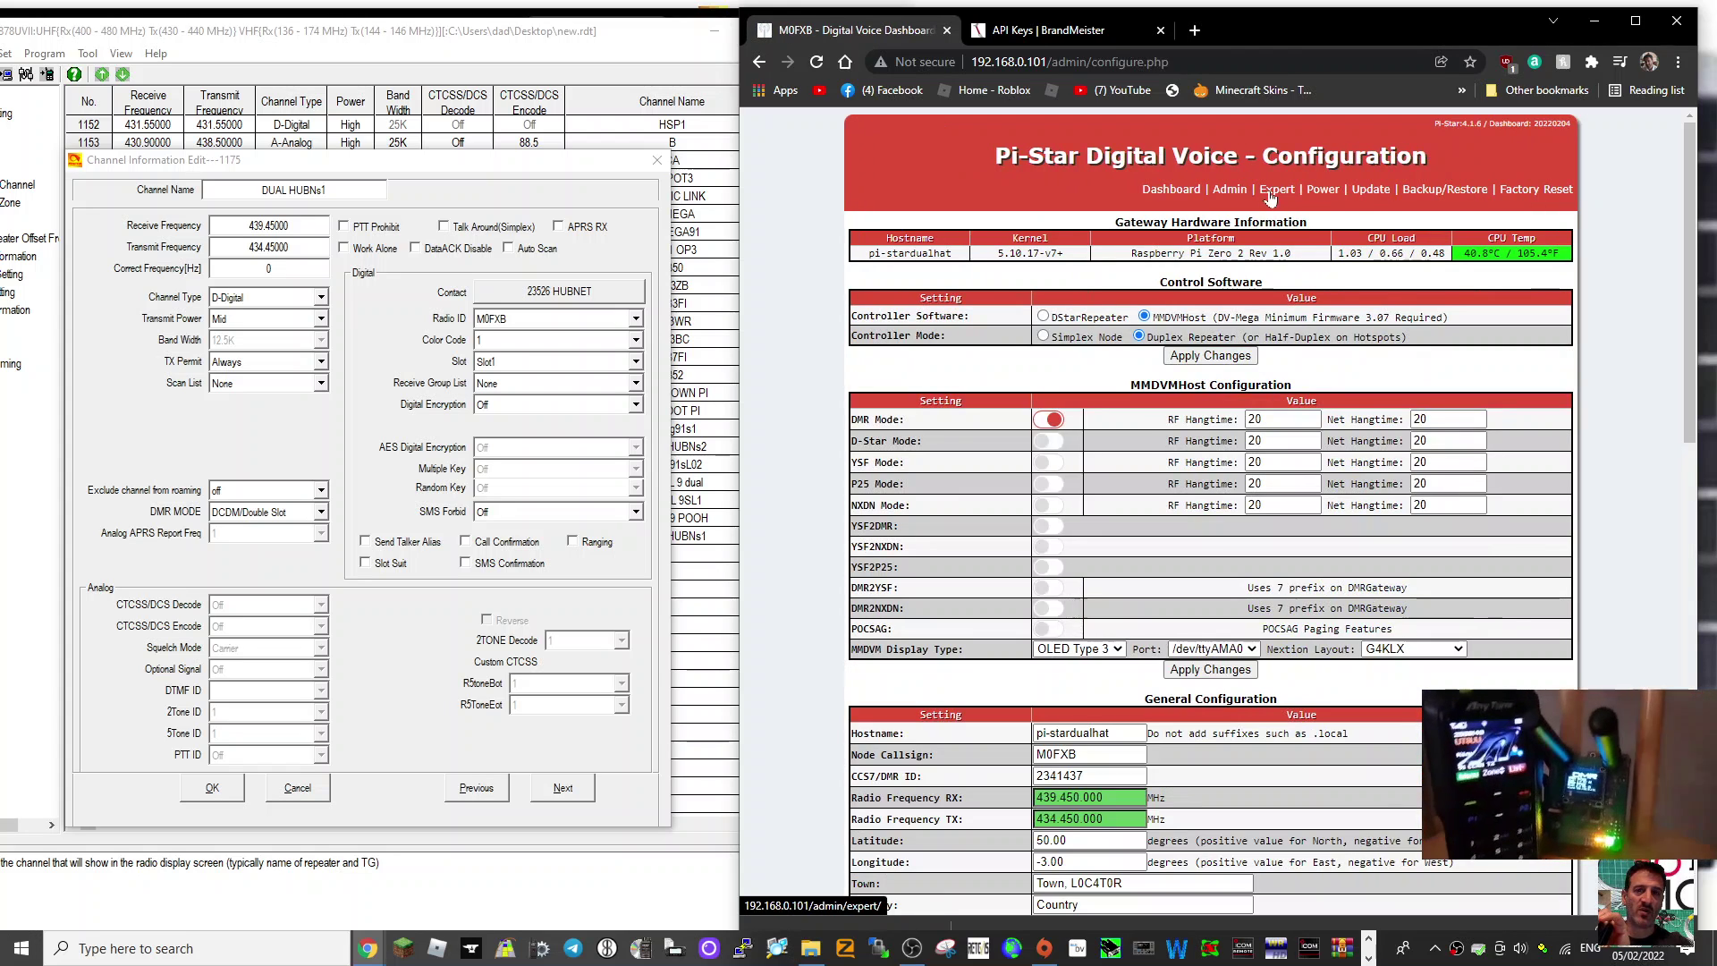
pyautogui.click(1277, 190)
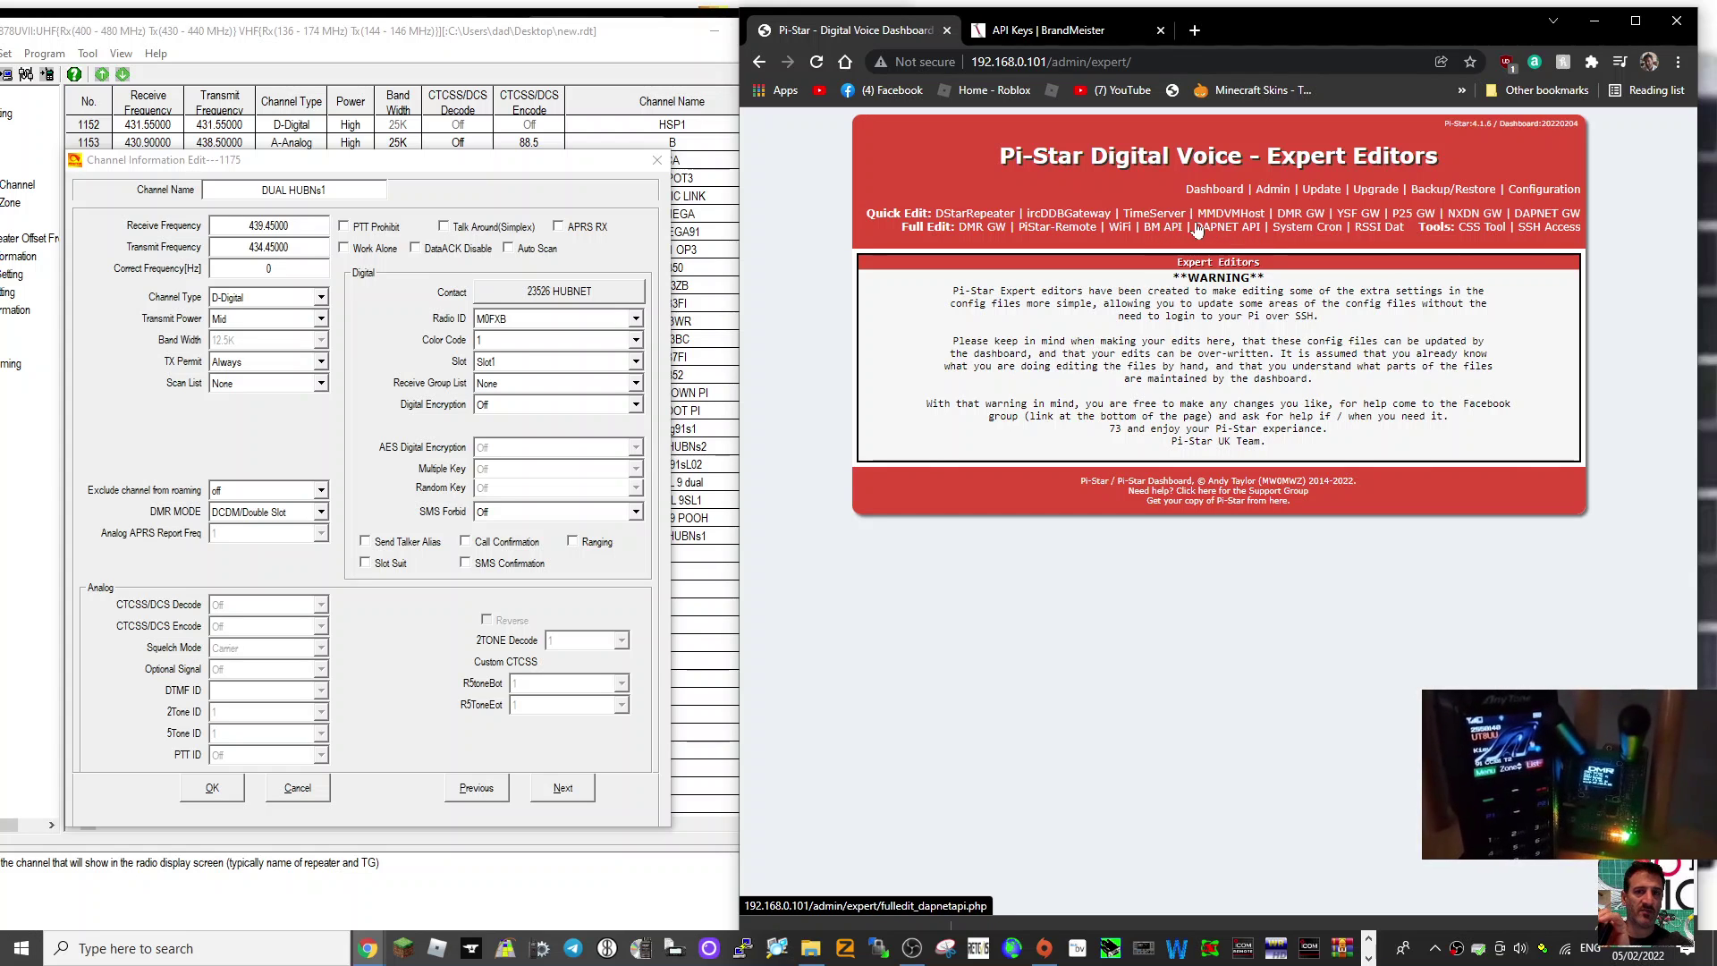
pyautogui.click(1164, 228)
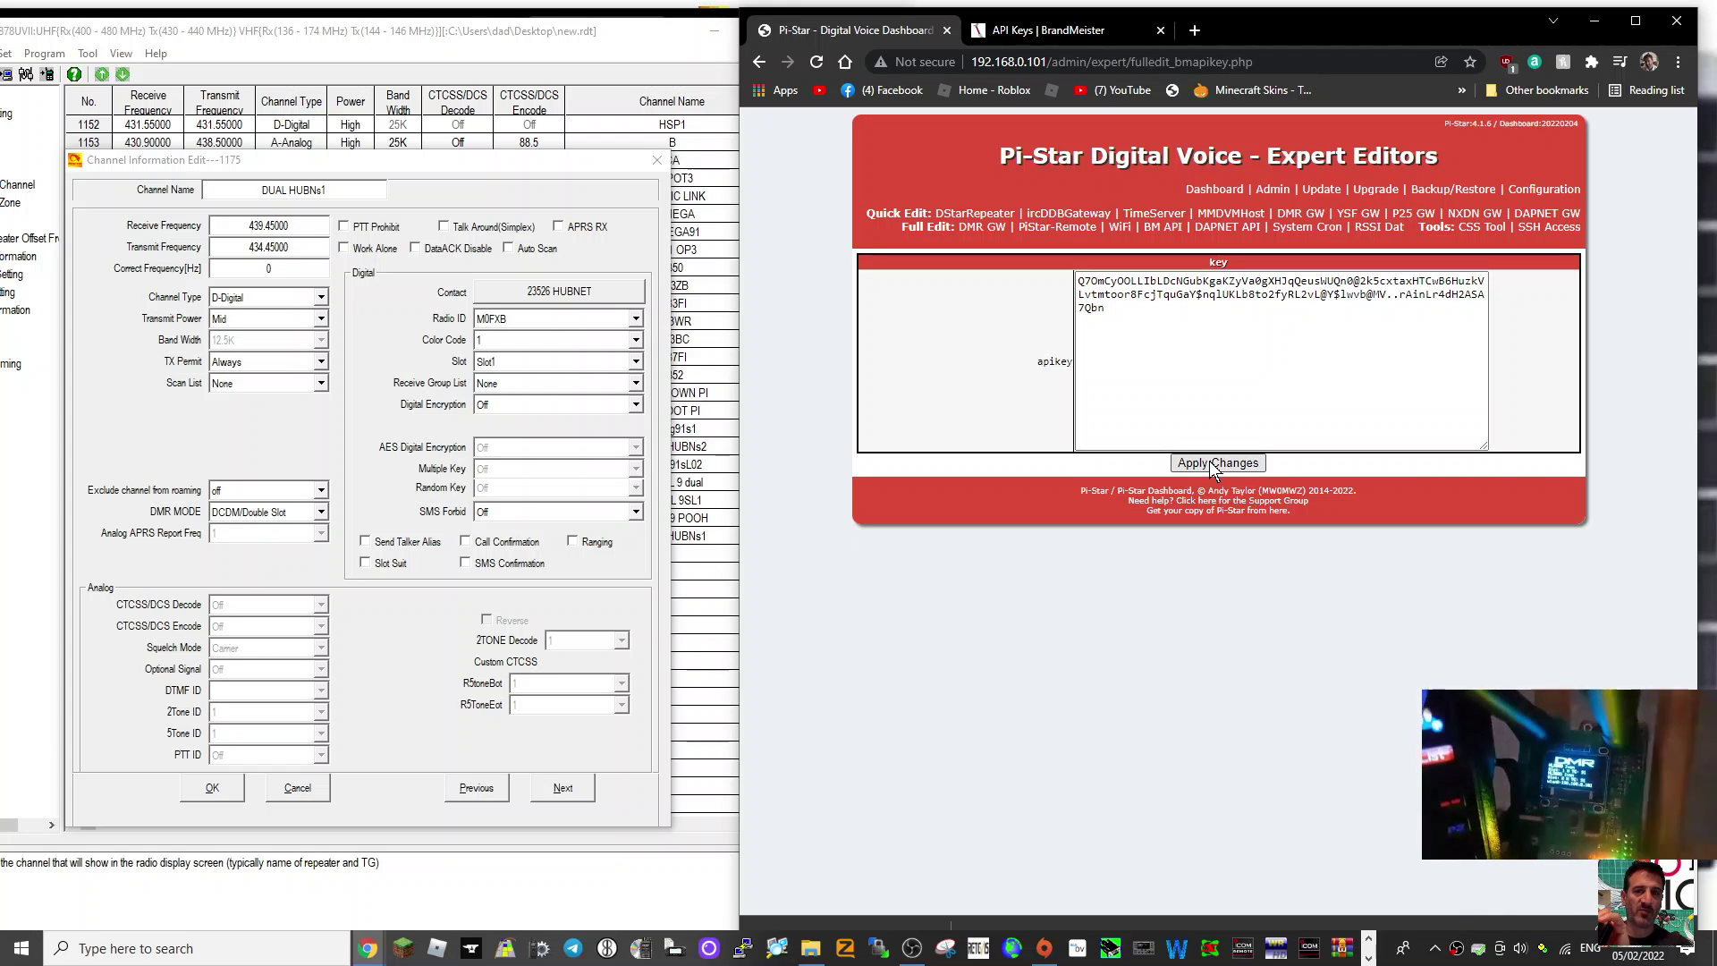
pyautogui.click(1213, 190)
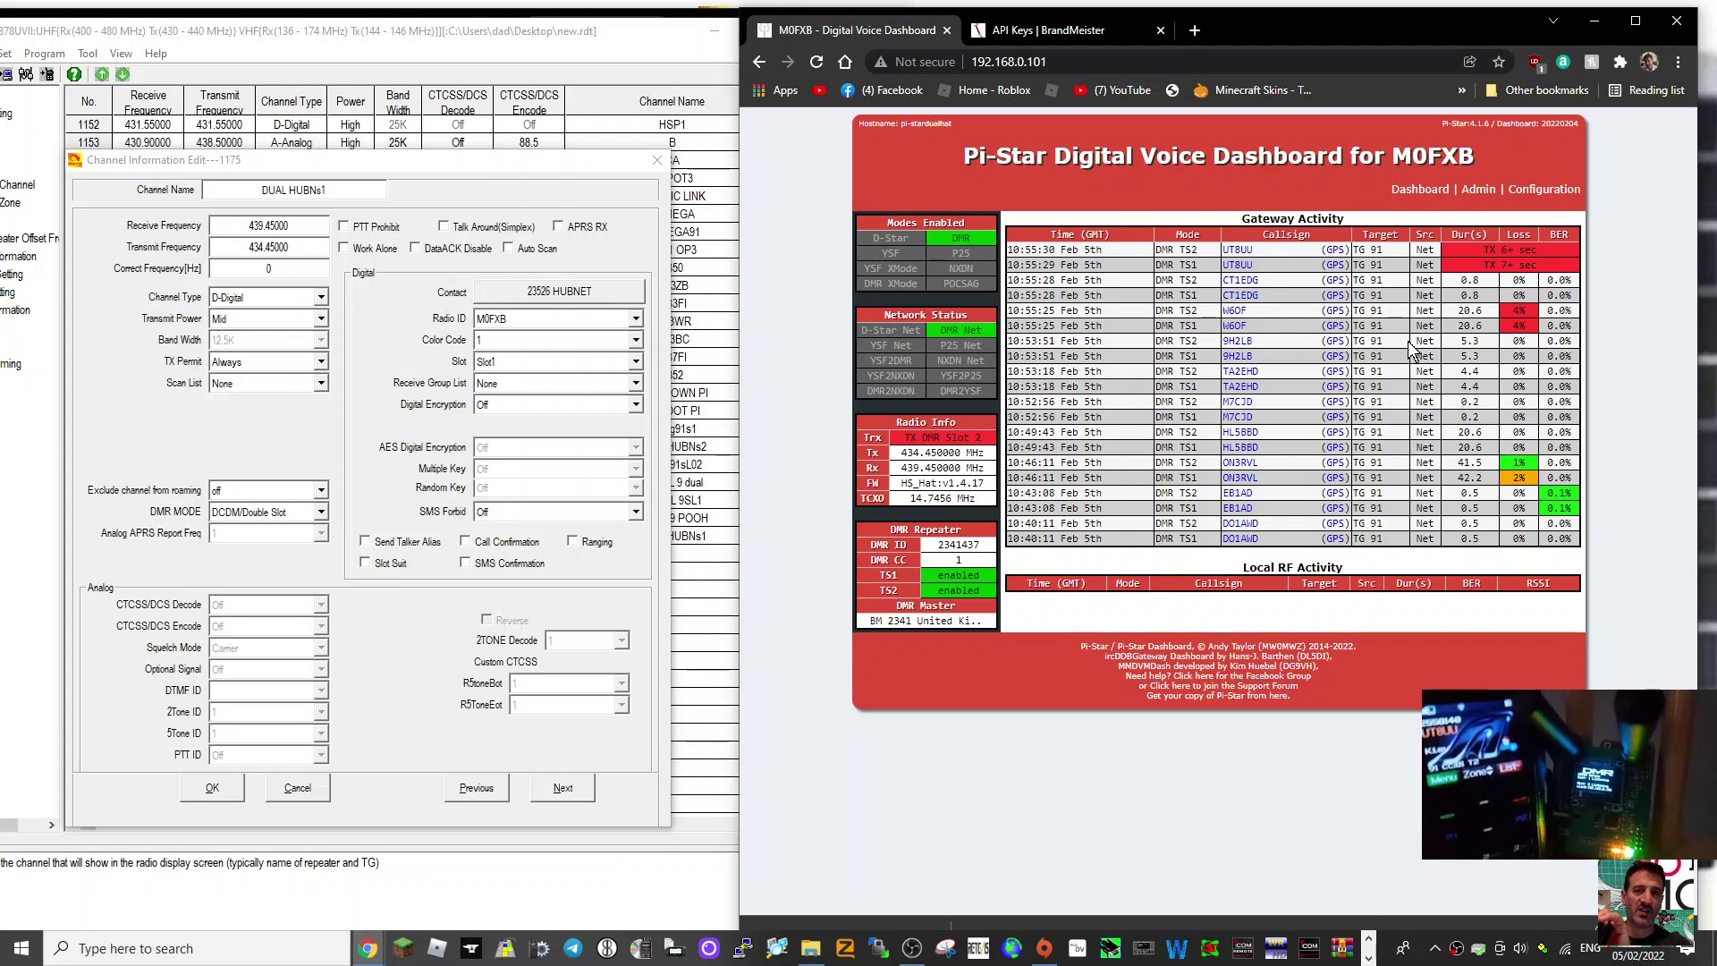
# - Review the MMDVM display settings, keeping port /dev/ttyAMA0 and OLED Type 3
pyautogui.click(1530, 194)
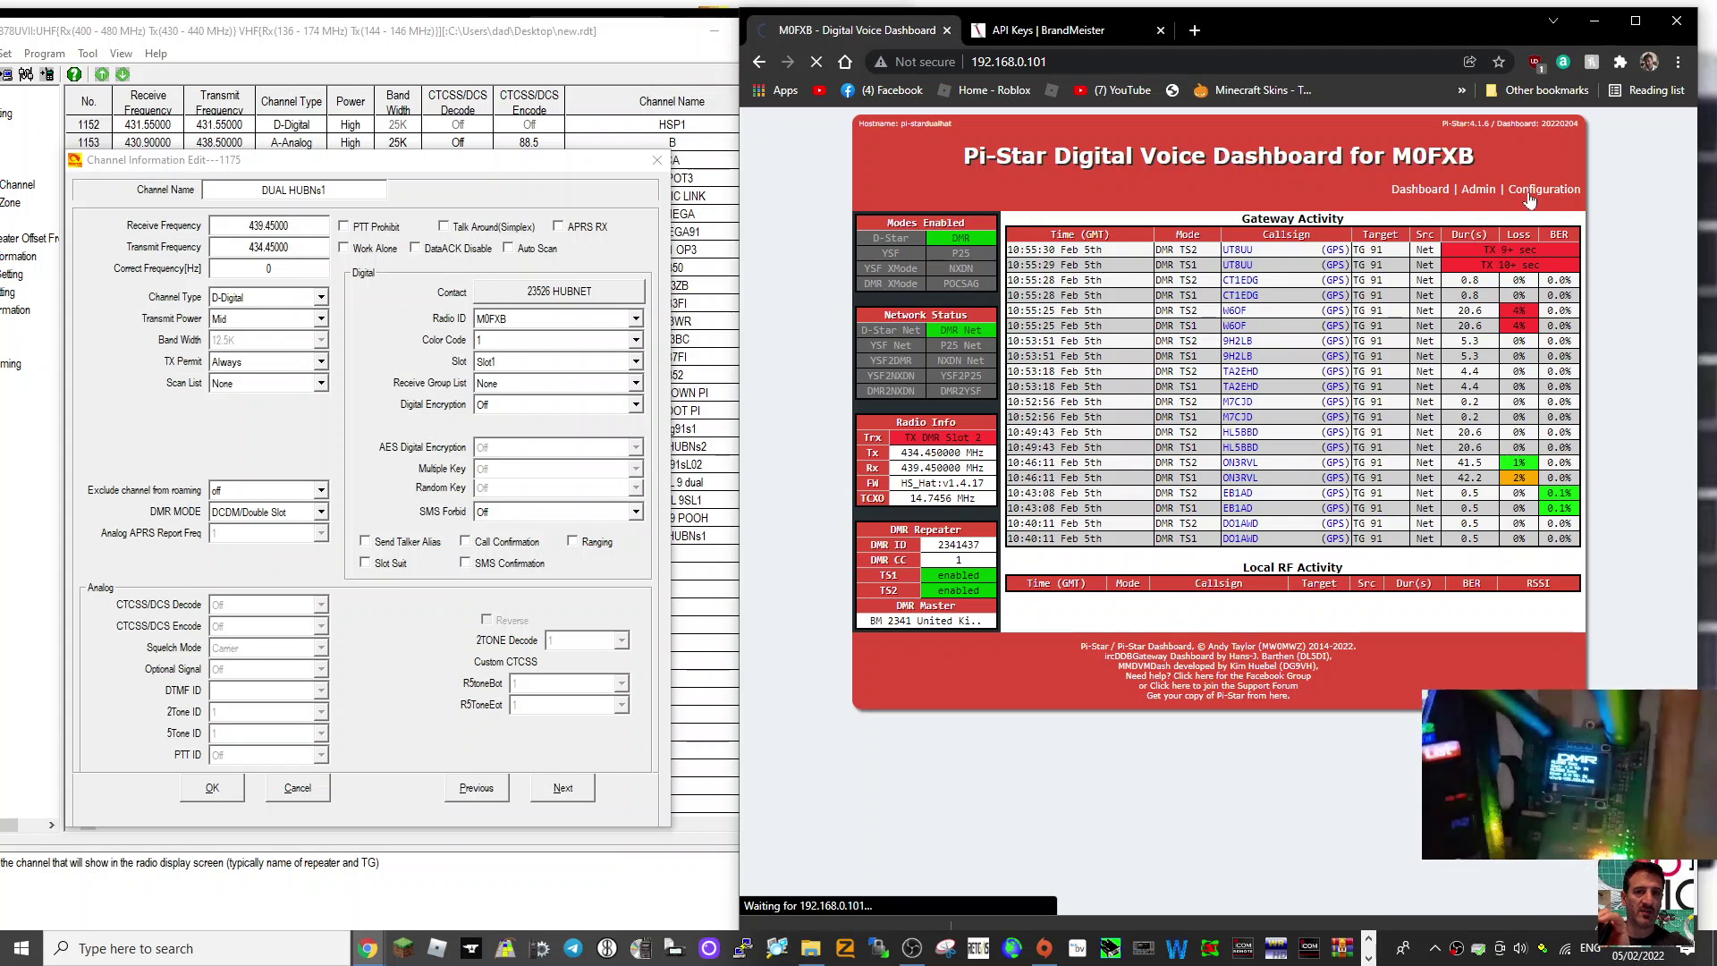
pyautogui.scroll(-4, 1334, 537)
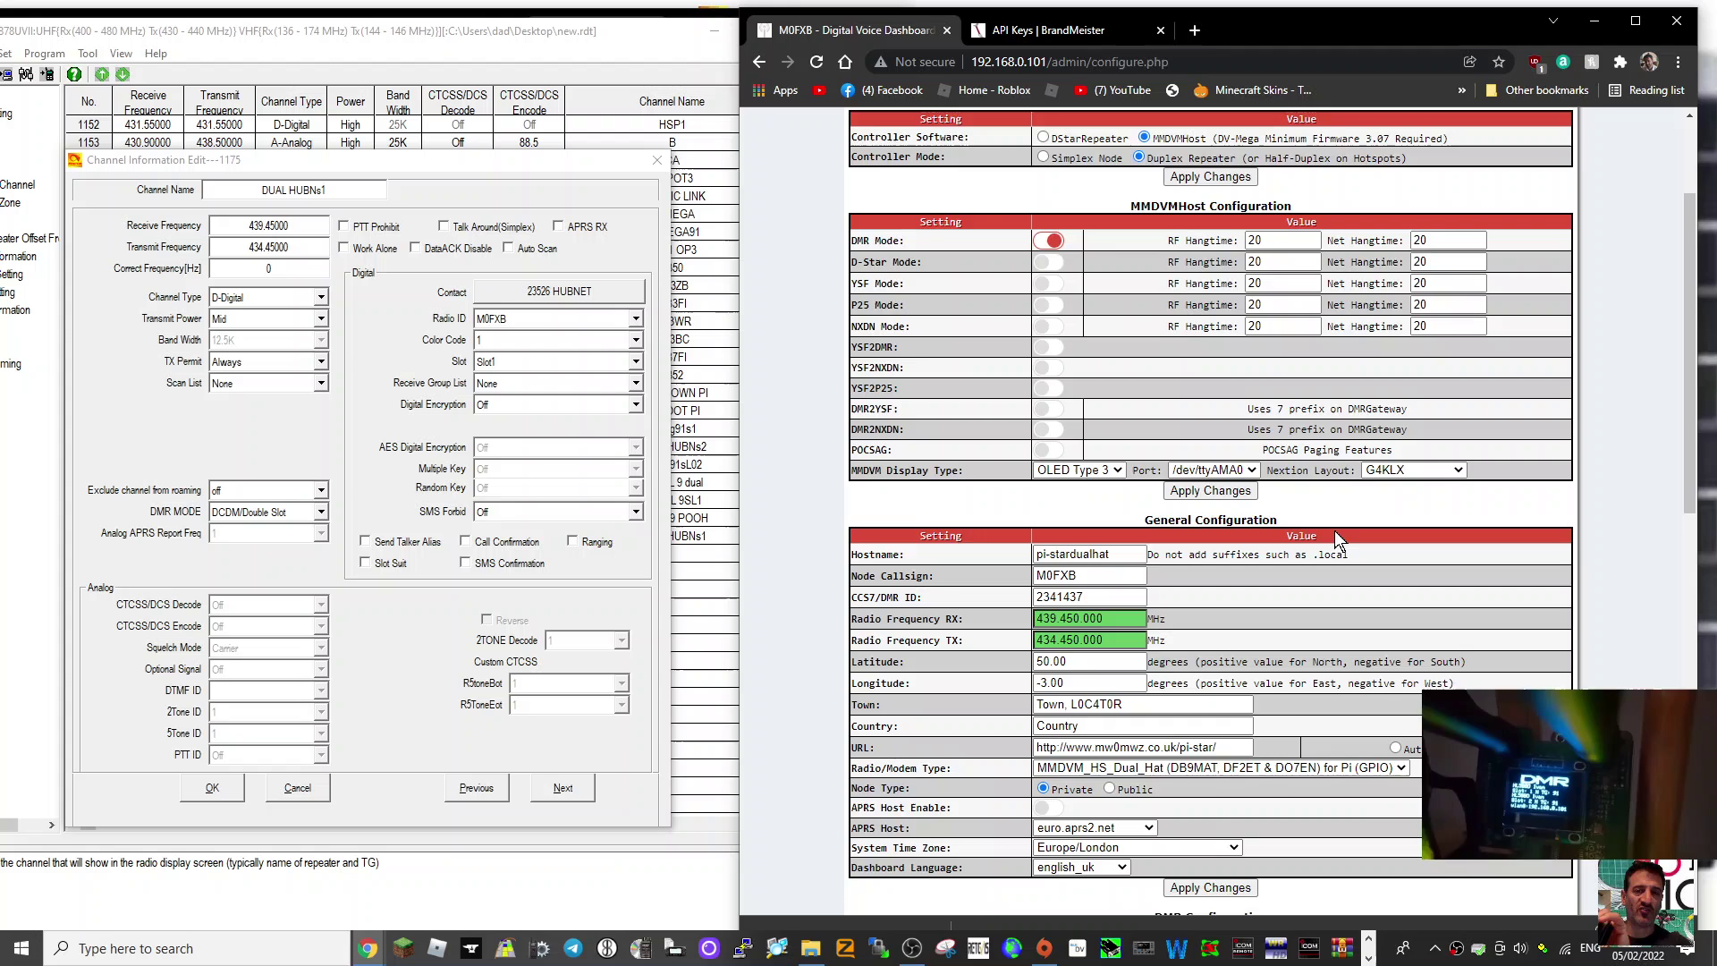
pyautogui.scroll(2, 1321, 529)
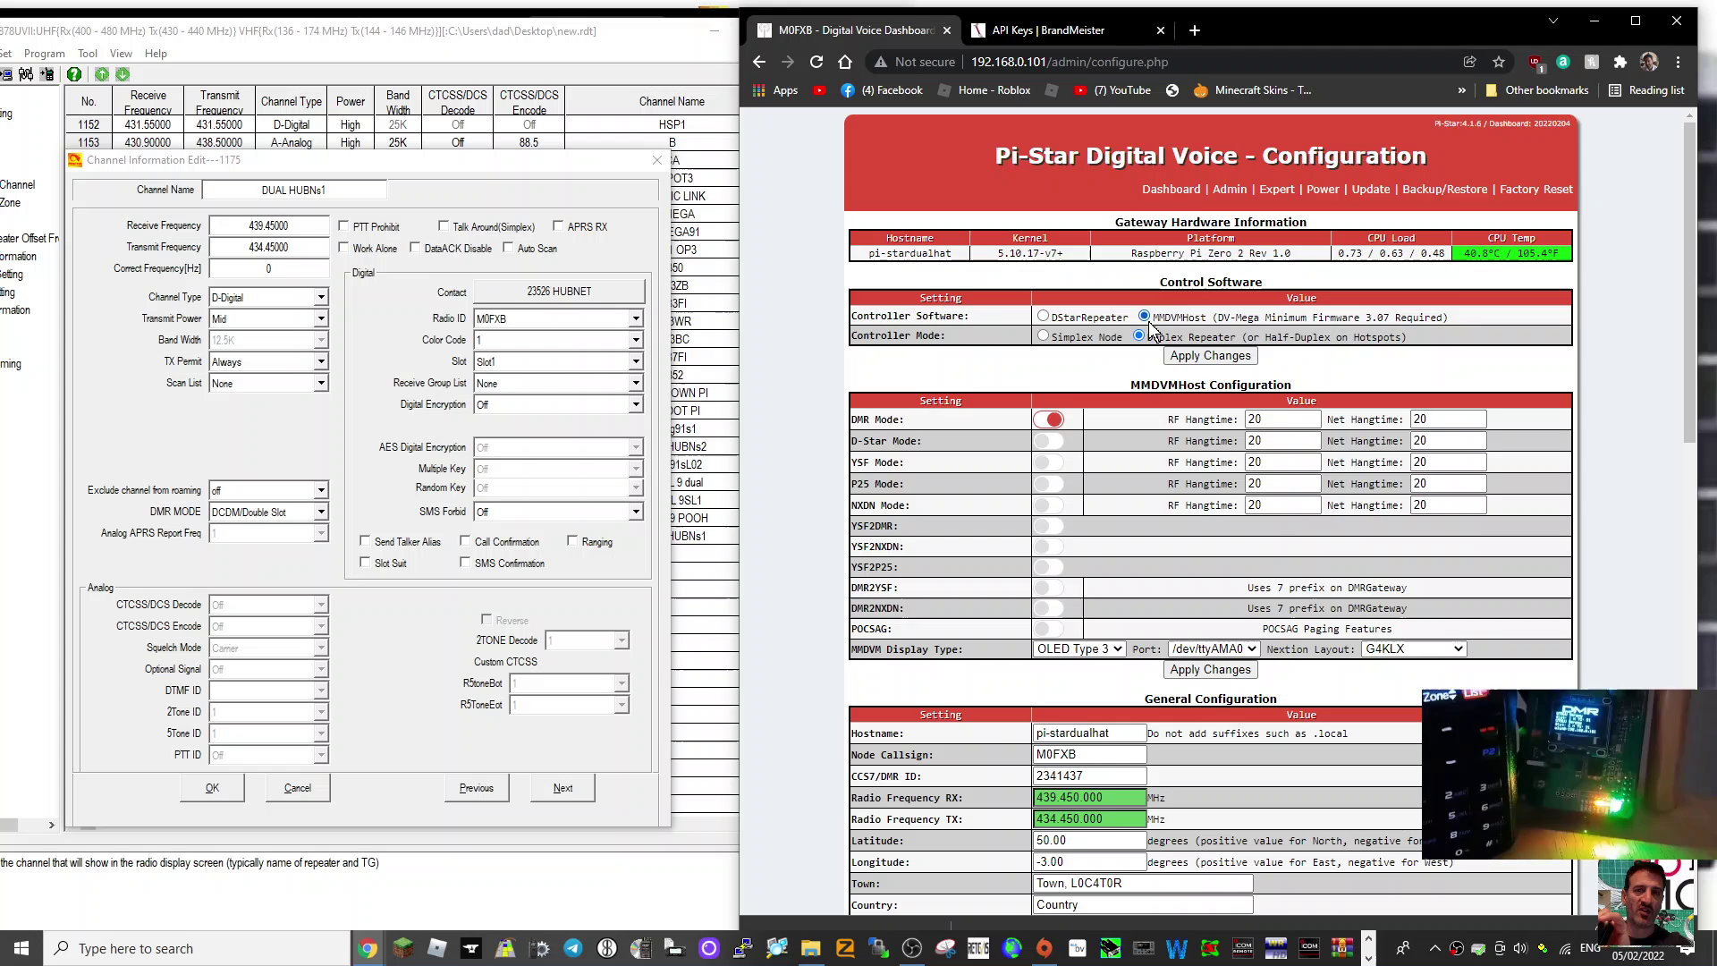
pyautogui.scroll(-2, 1084, 486)
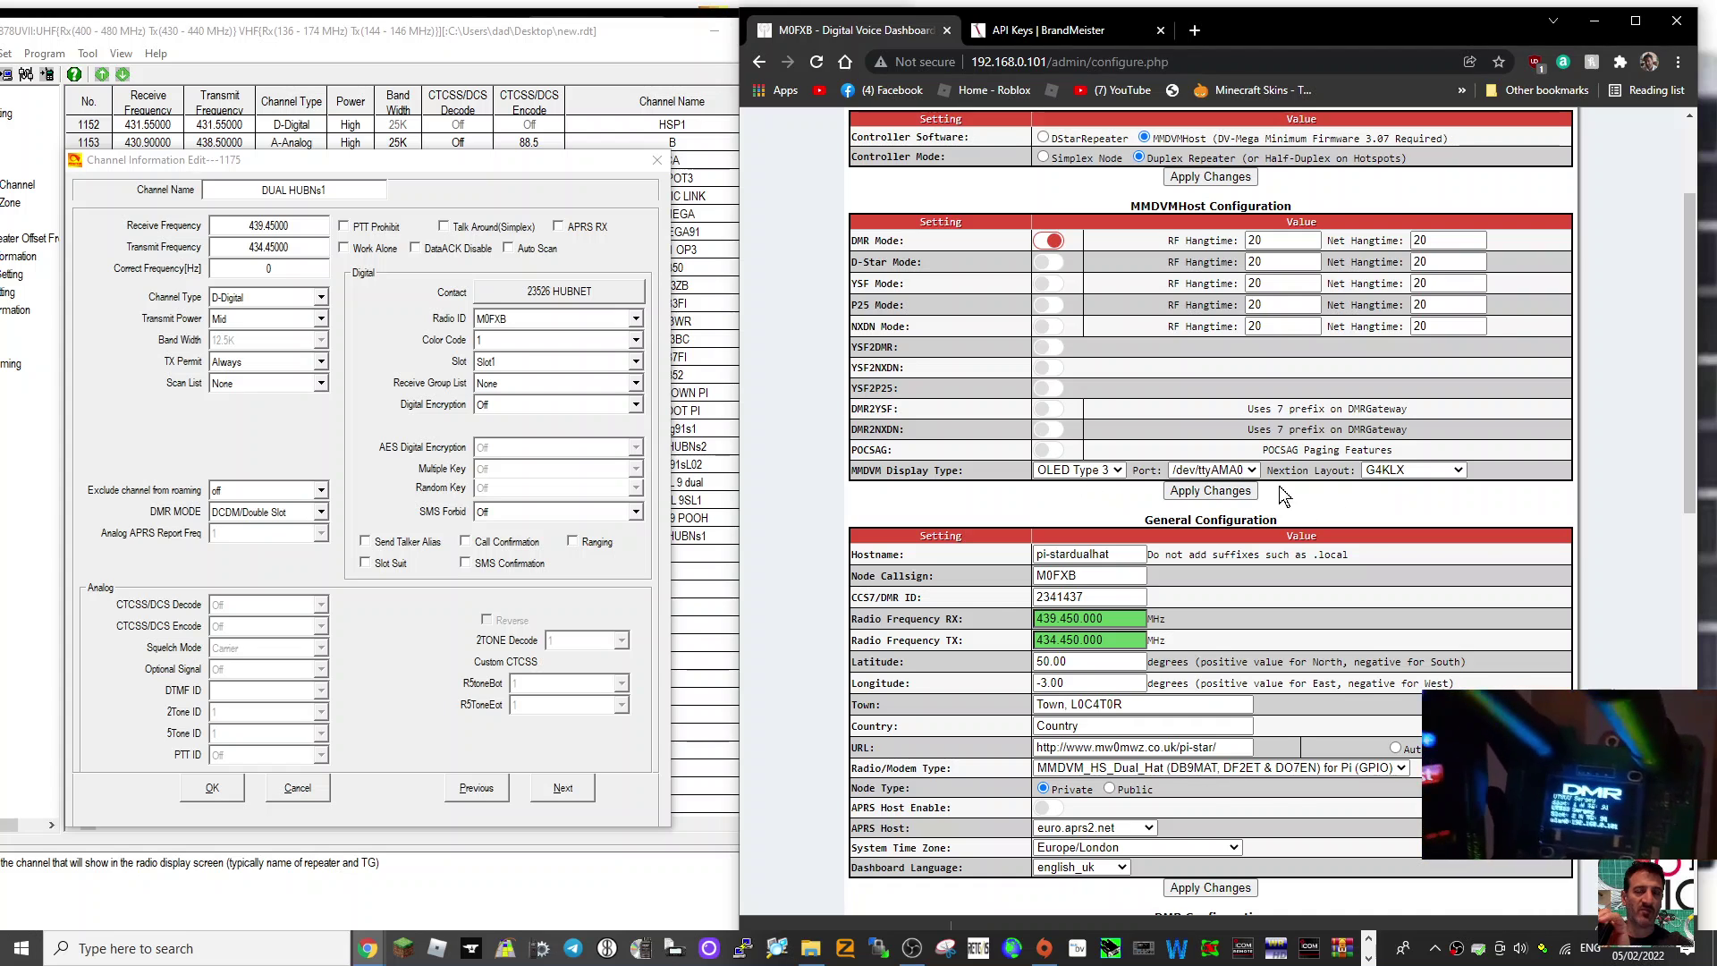
pyautogui.click(1253, 471)
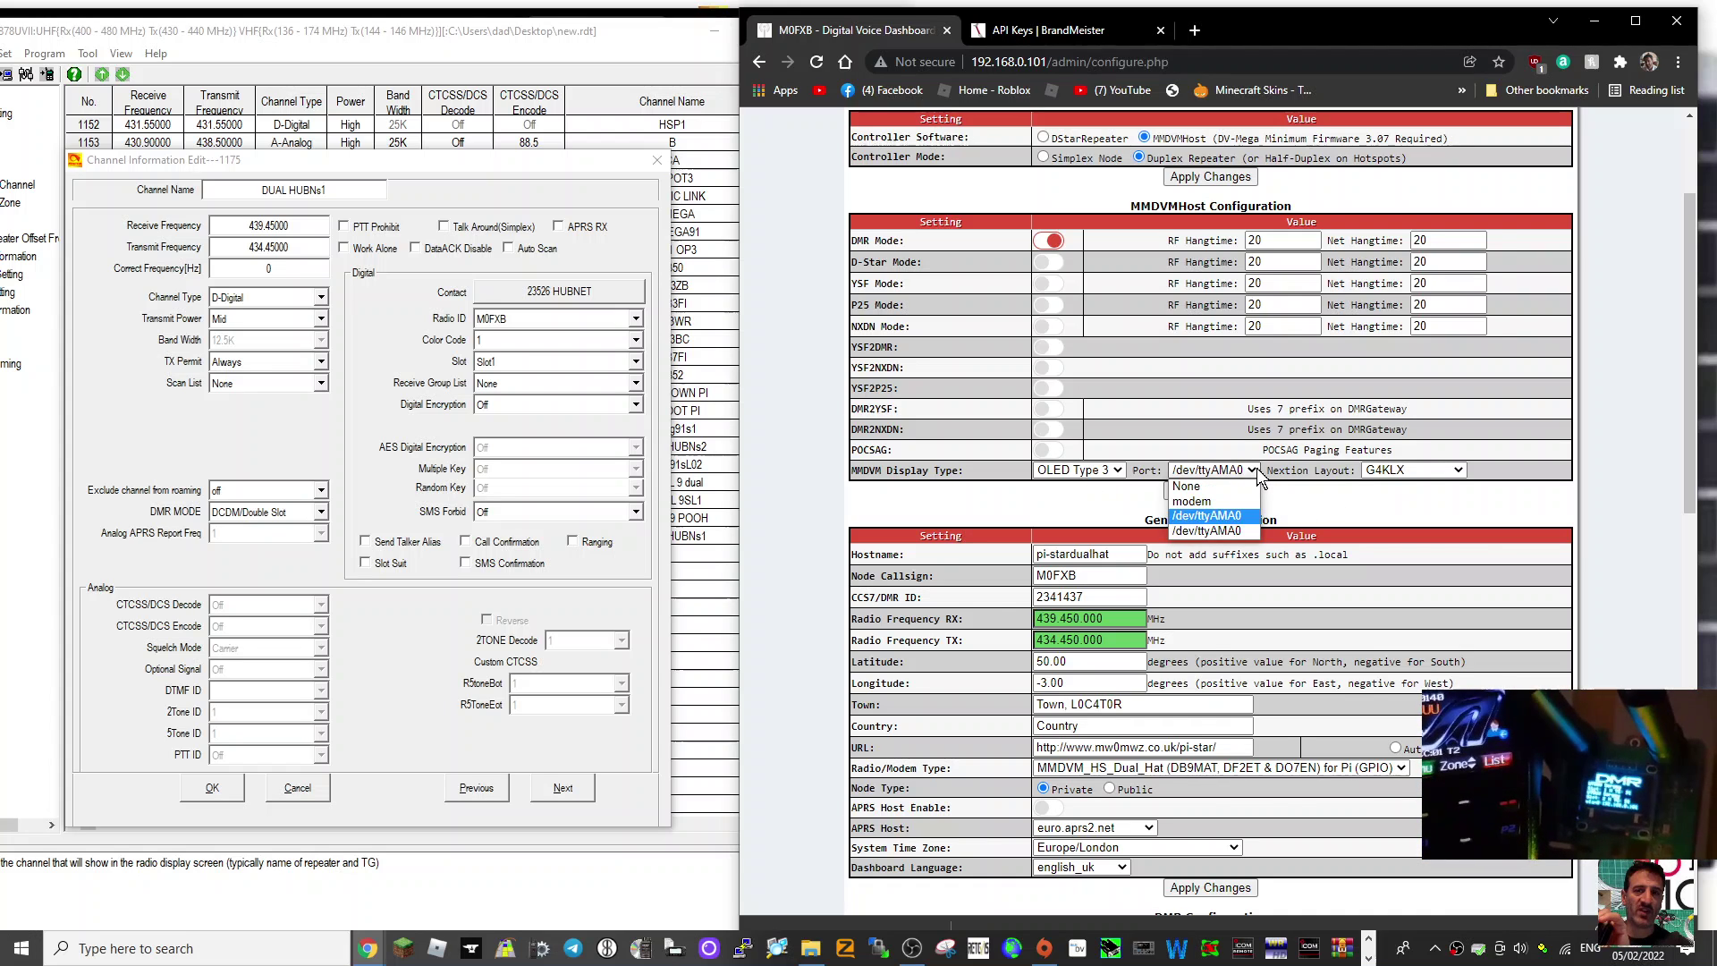
pyautogui.click(1252, 470)
pyautogui.click(1117, 471)
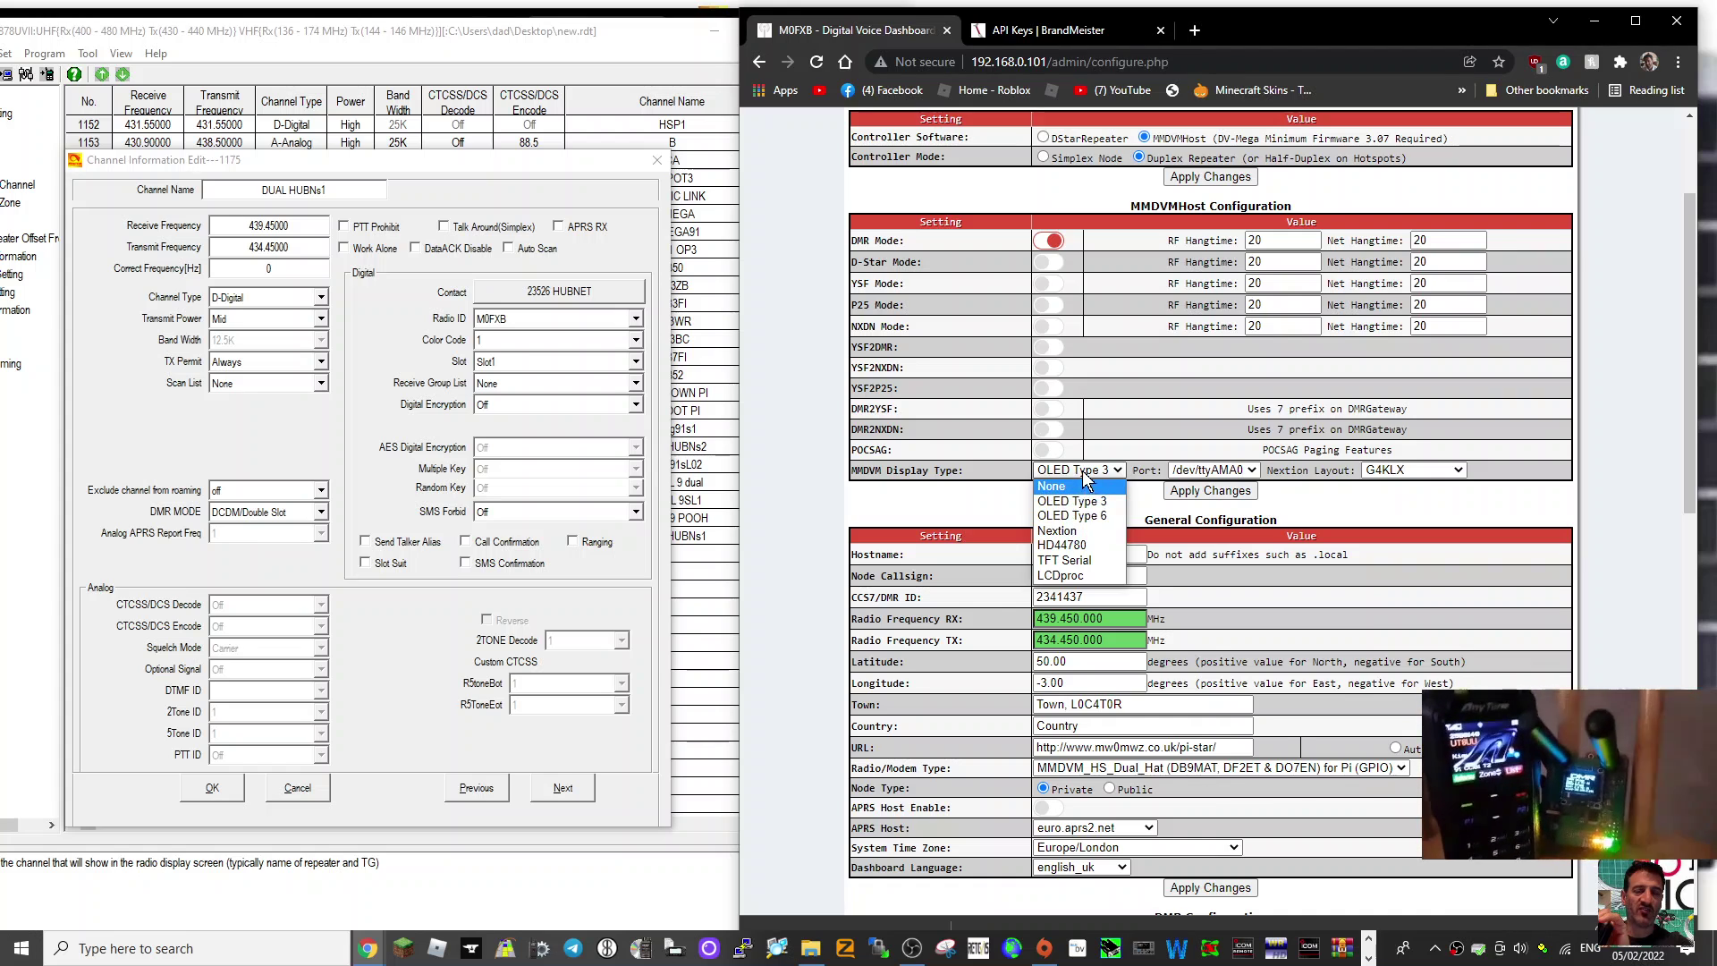
pyautogui.click(1084, 501)
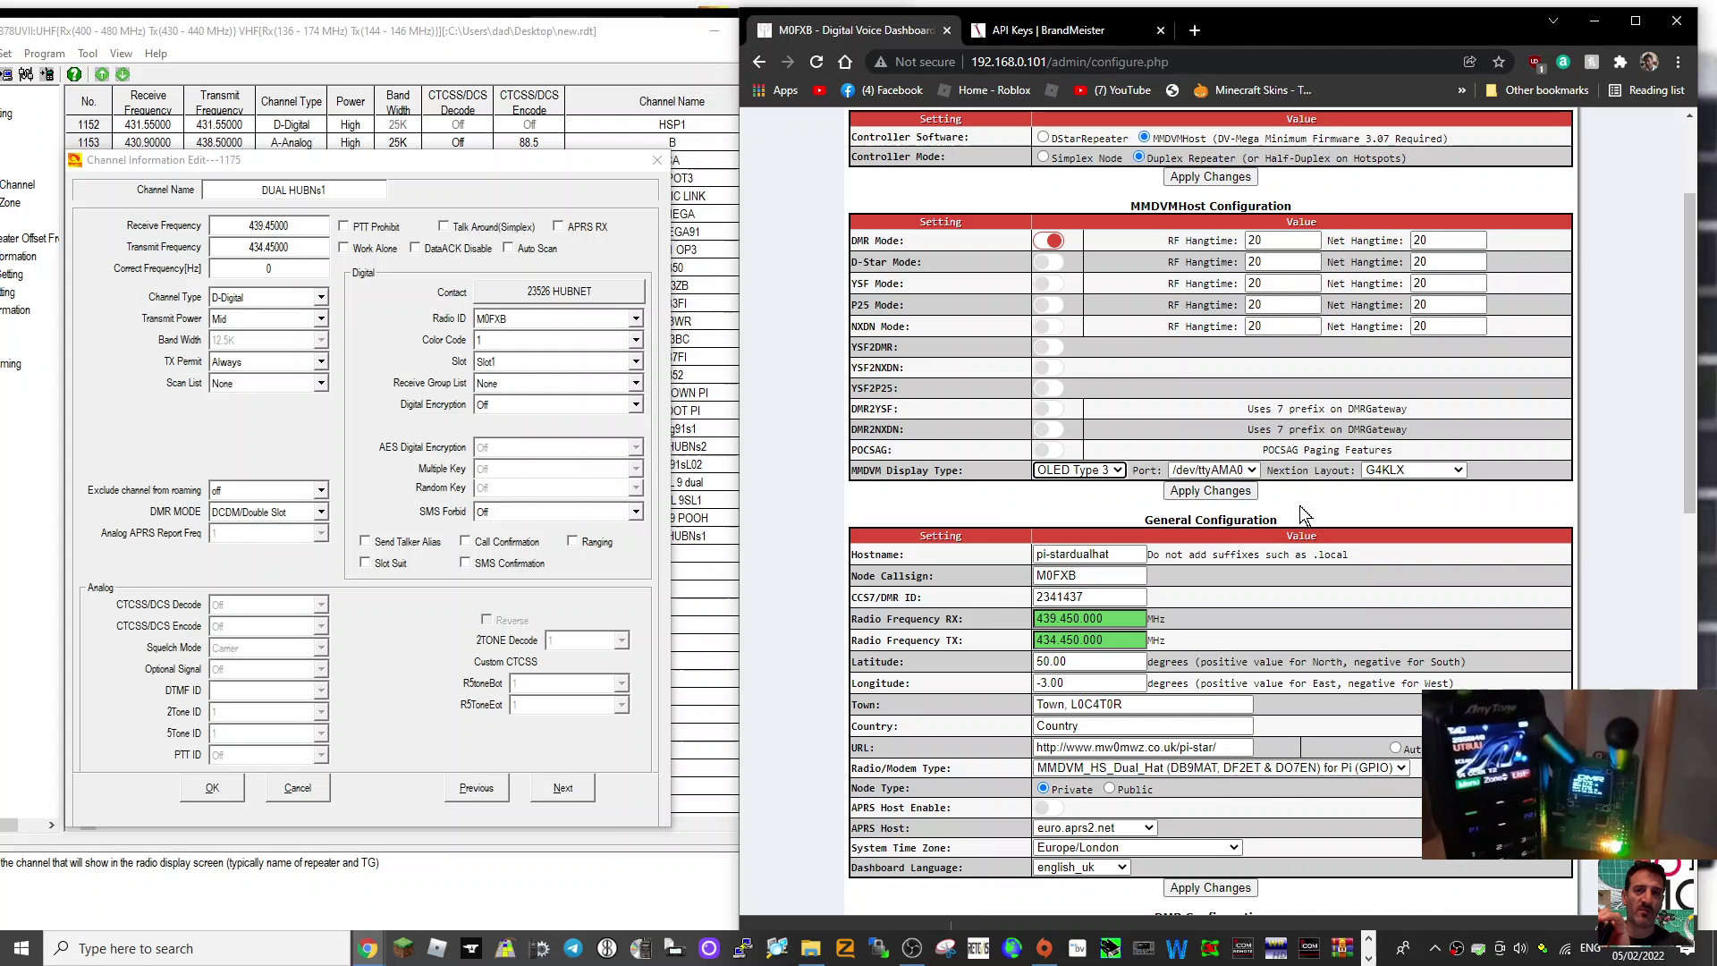
# - Return to the main dashboard showing TG 91 traffic on Rx 439.45/Tx 434.45 MHz
pyautogui.scroll(-1, 1298, 508)
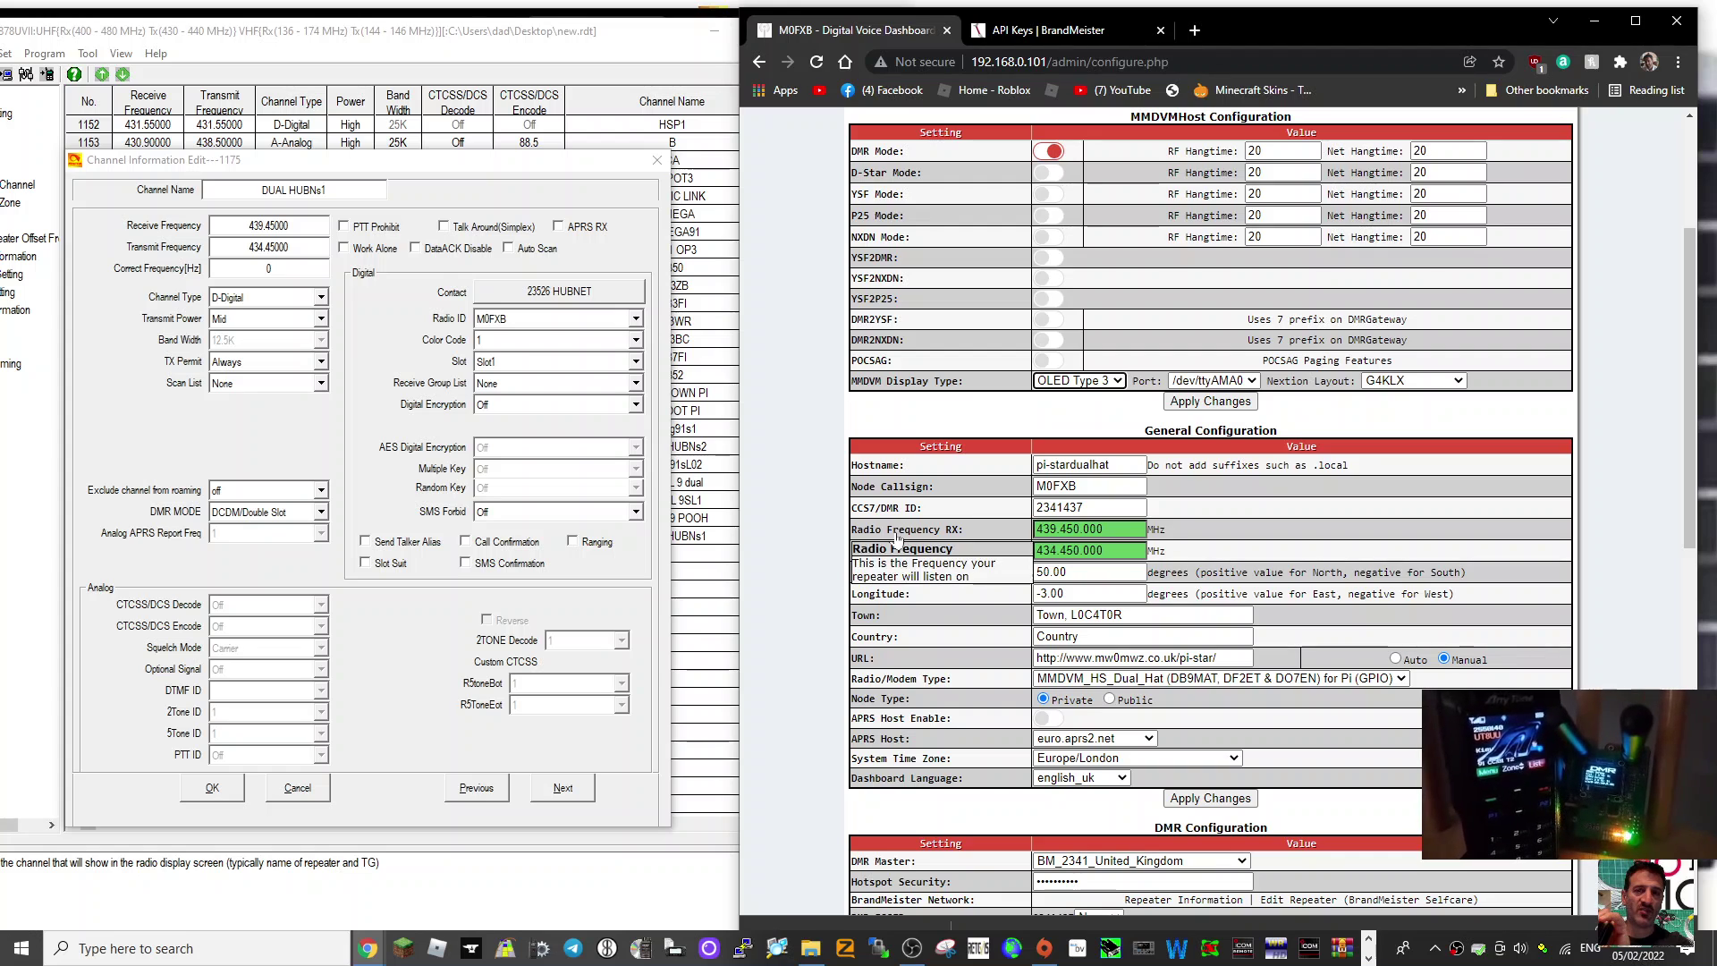
pyautogui.moveTo(938, 534)
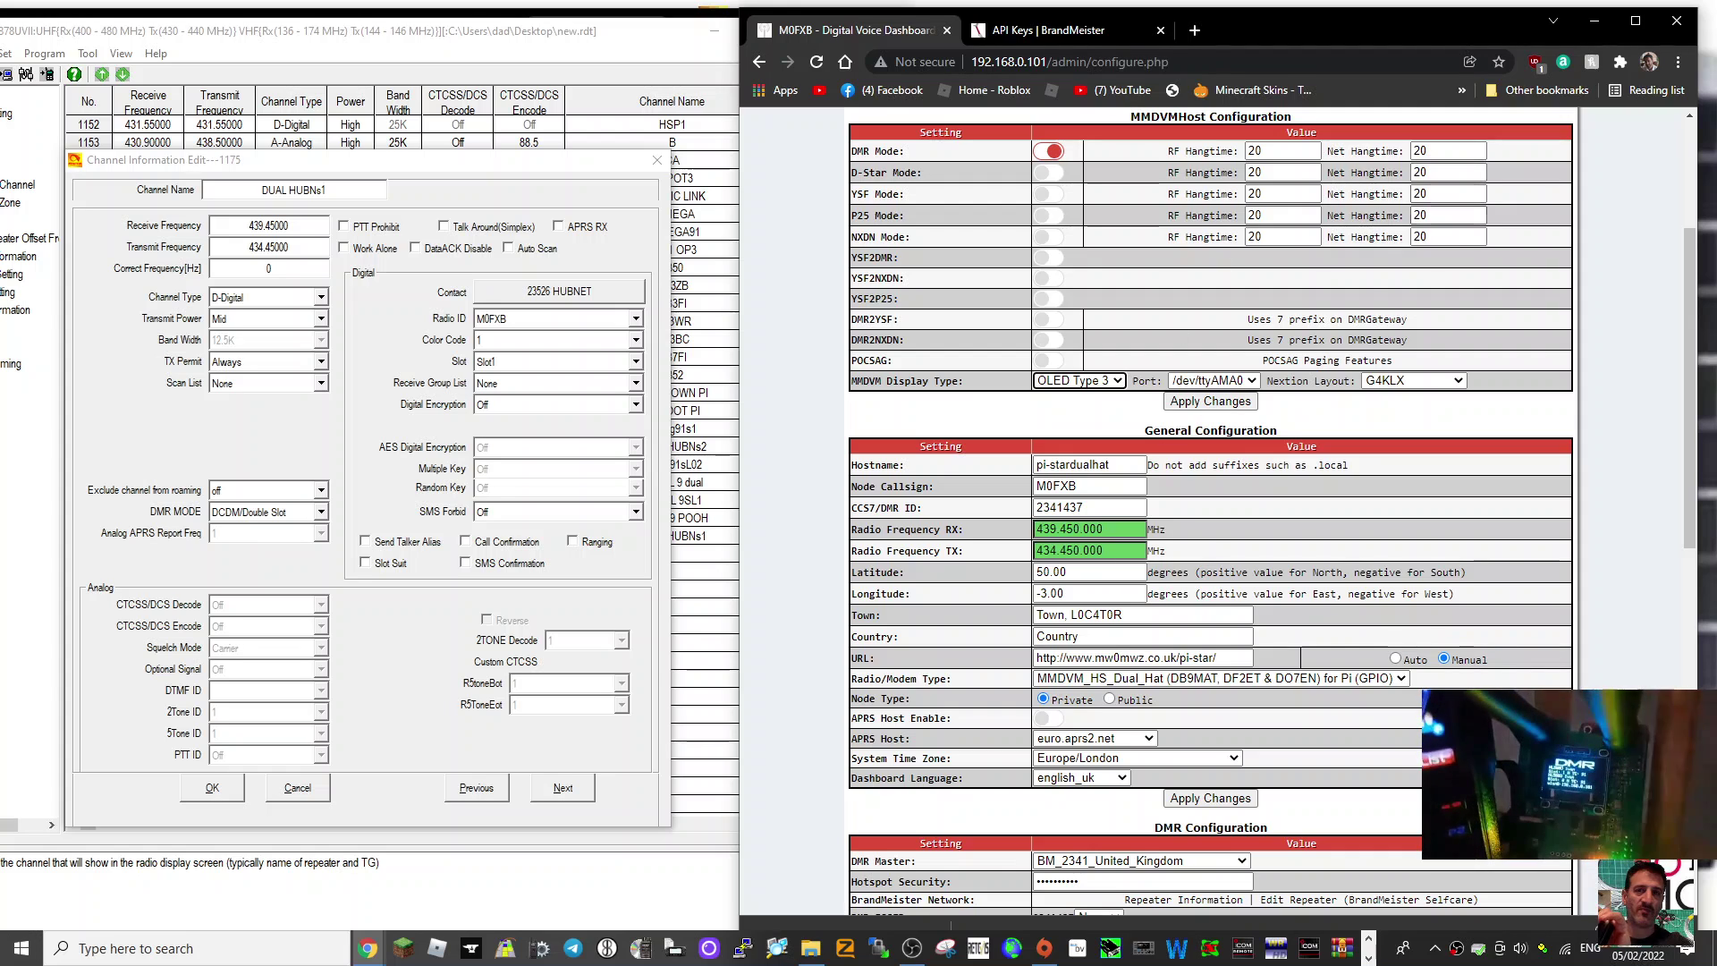
pyautogui.scroll(3, 1346, 329)
pyautogui.click(1166, 188)
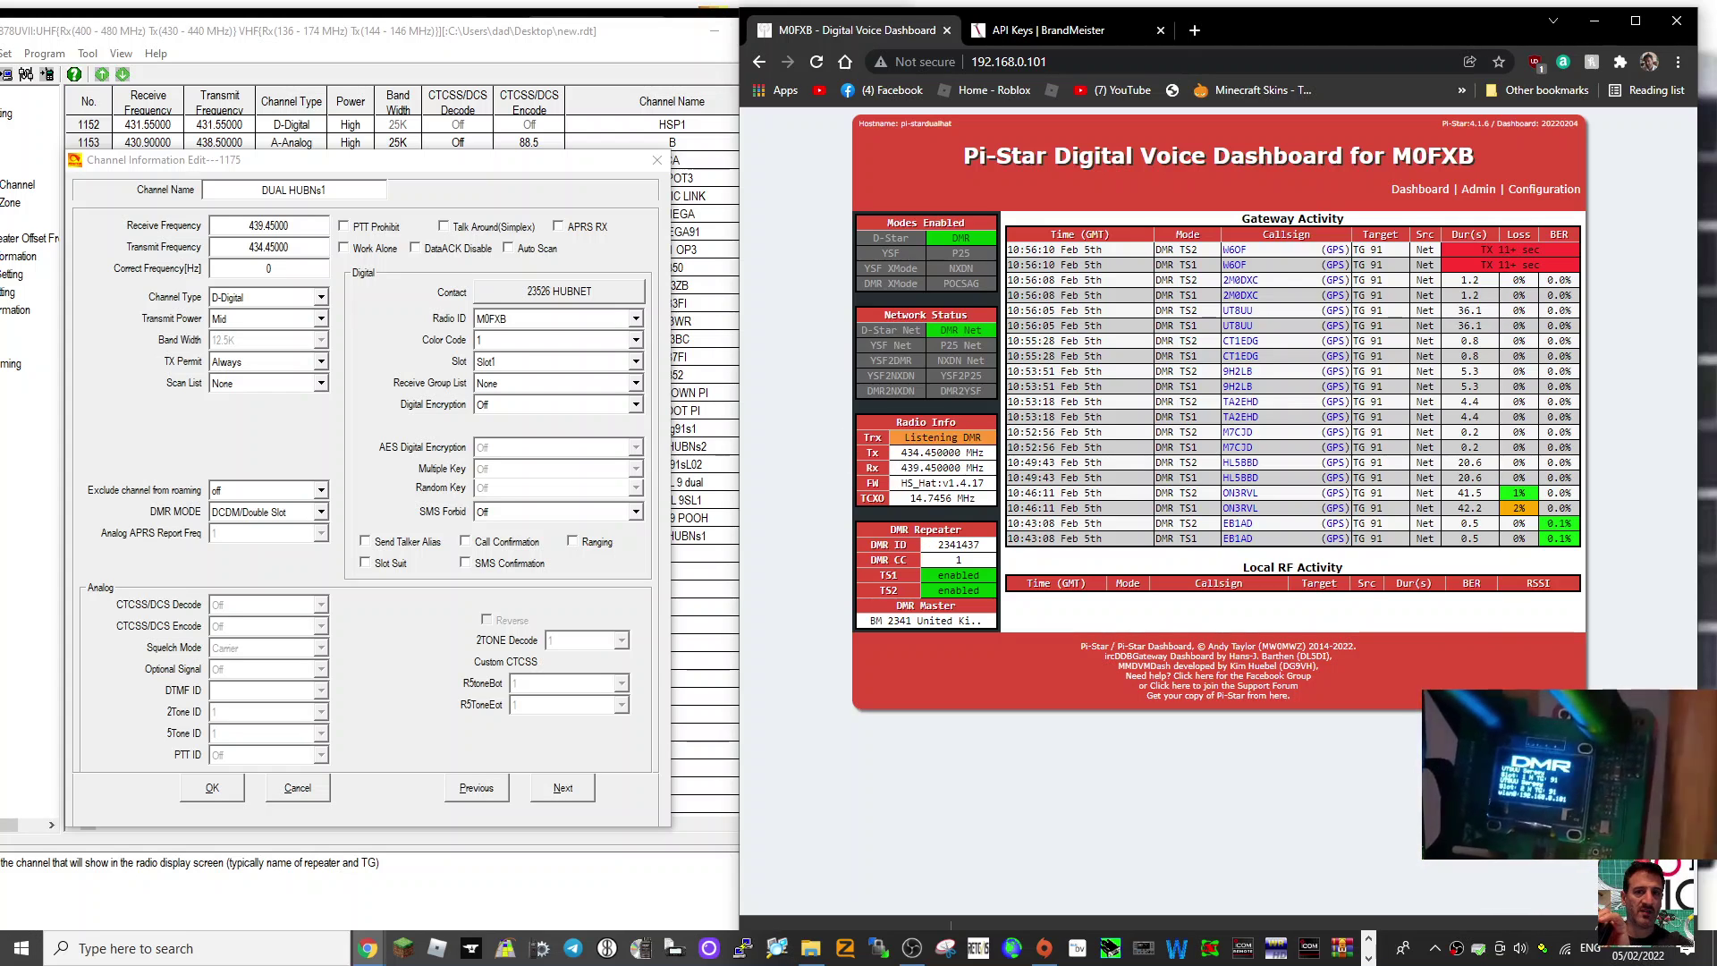
pyautogui.click(1554, 191)
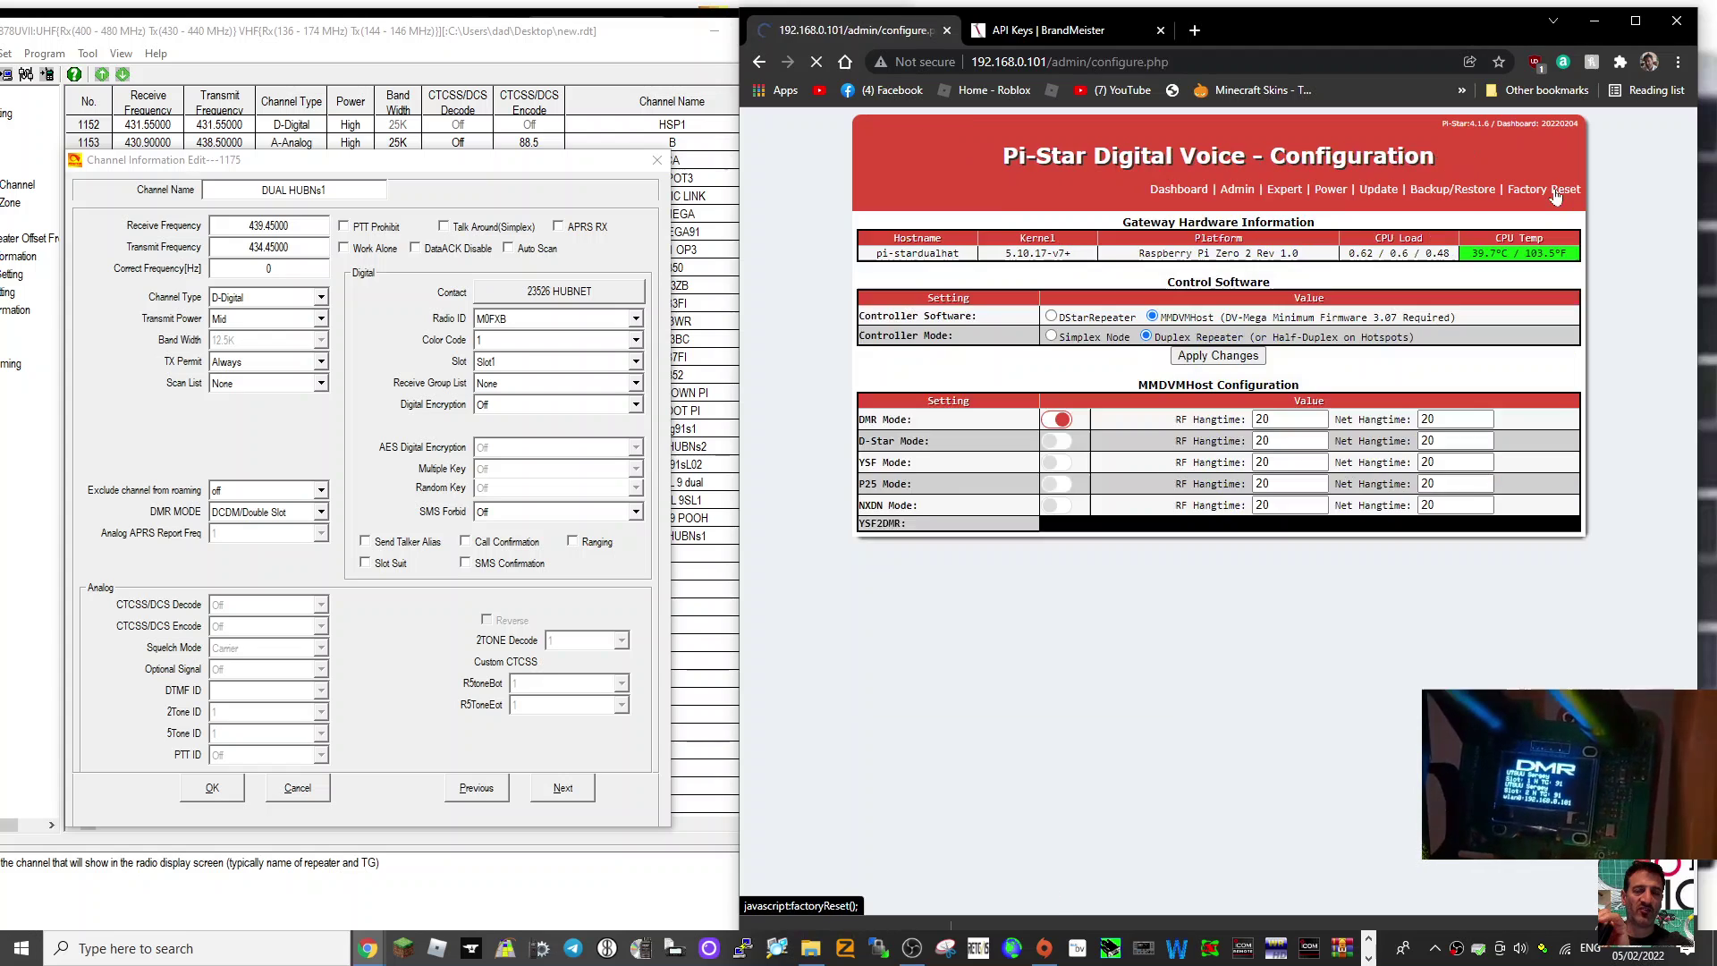
pyautogui.scroll(-2, 1129, 617)
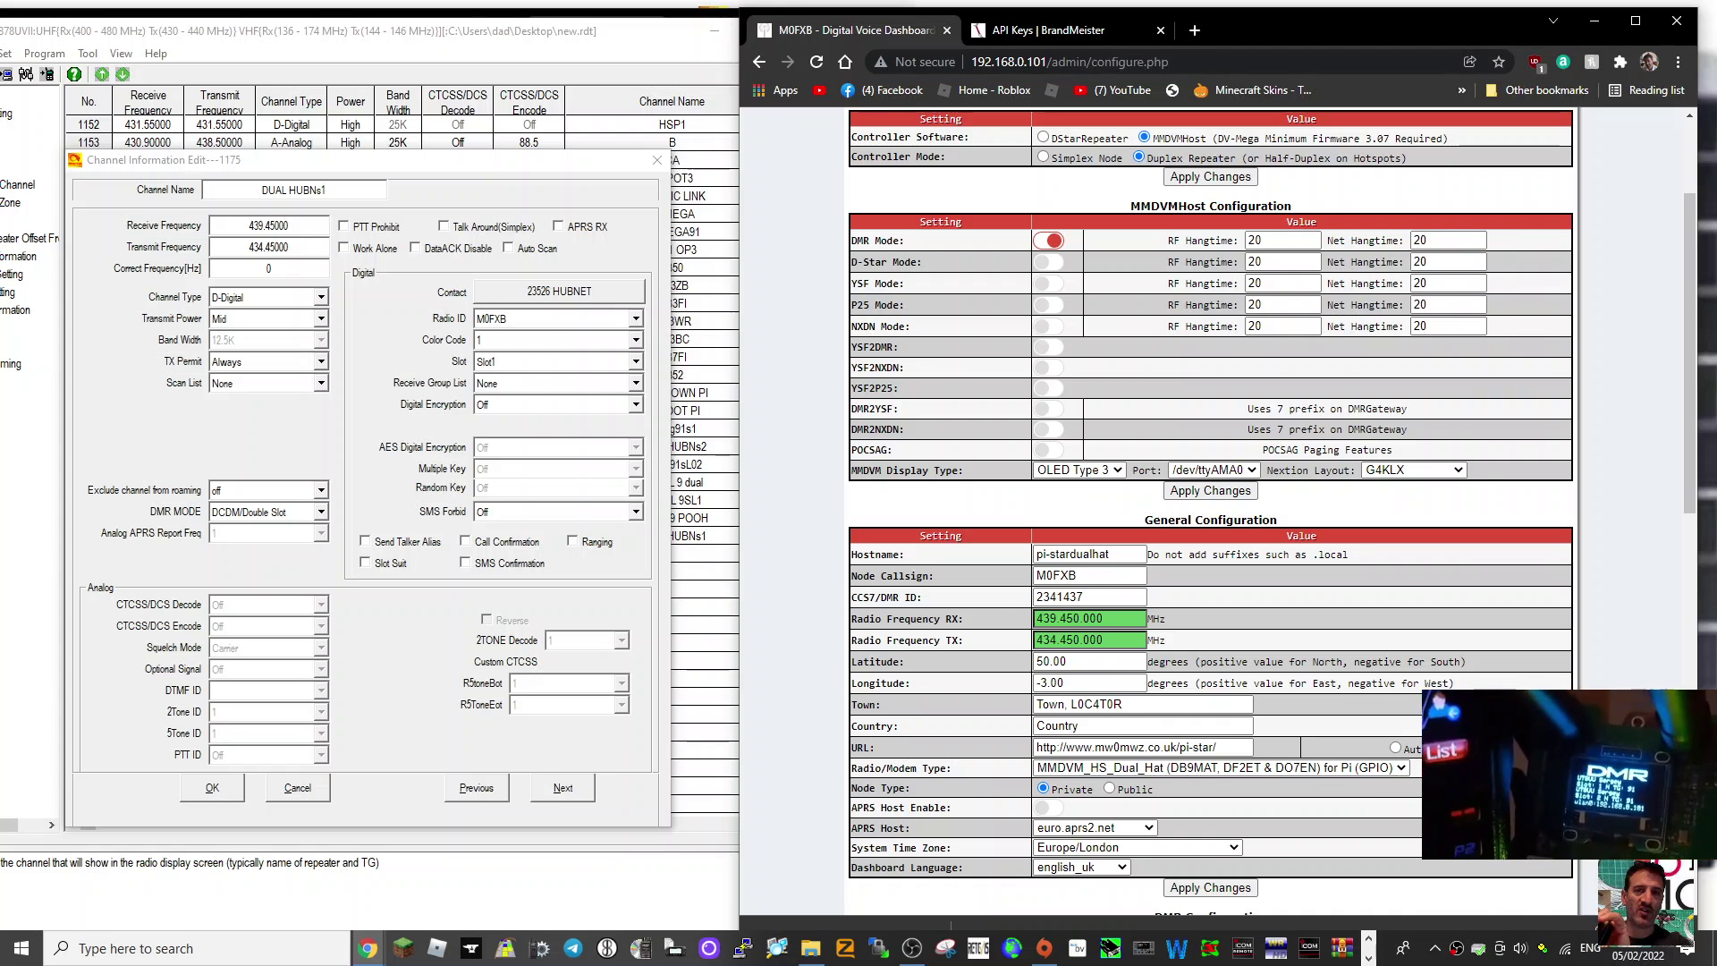
pyautogui.scroll(2, 1515, 238)
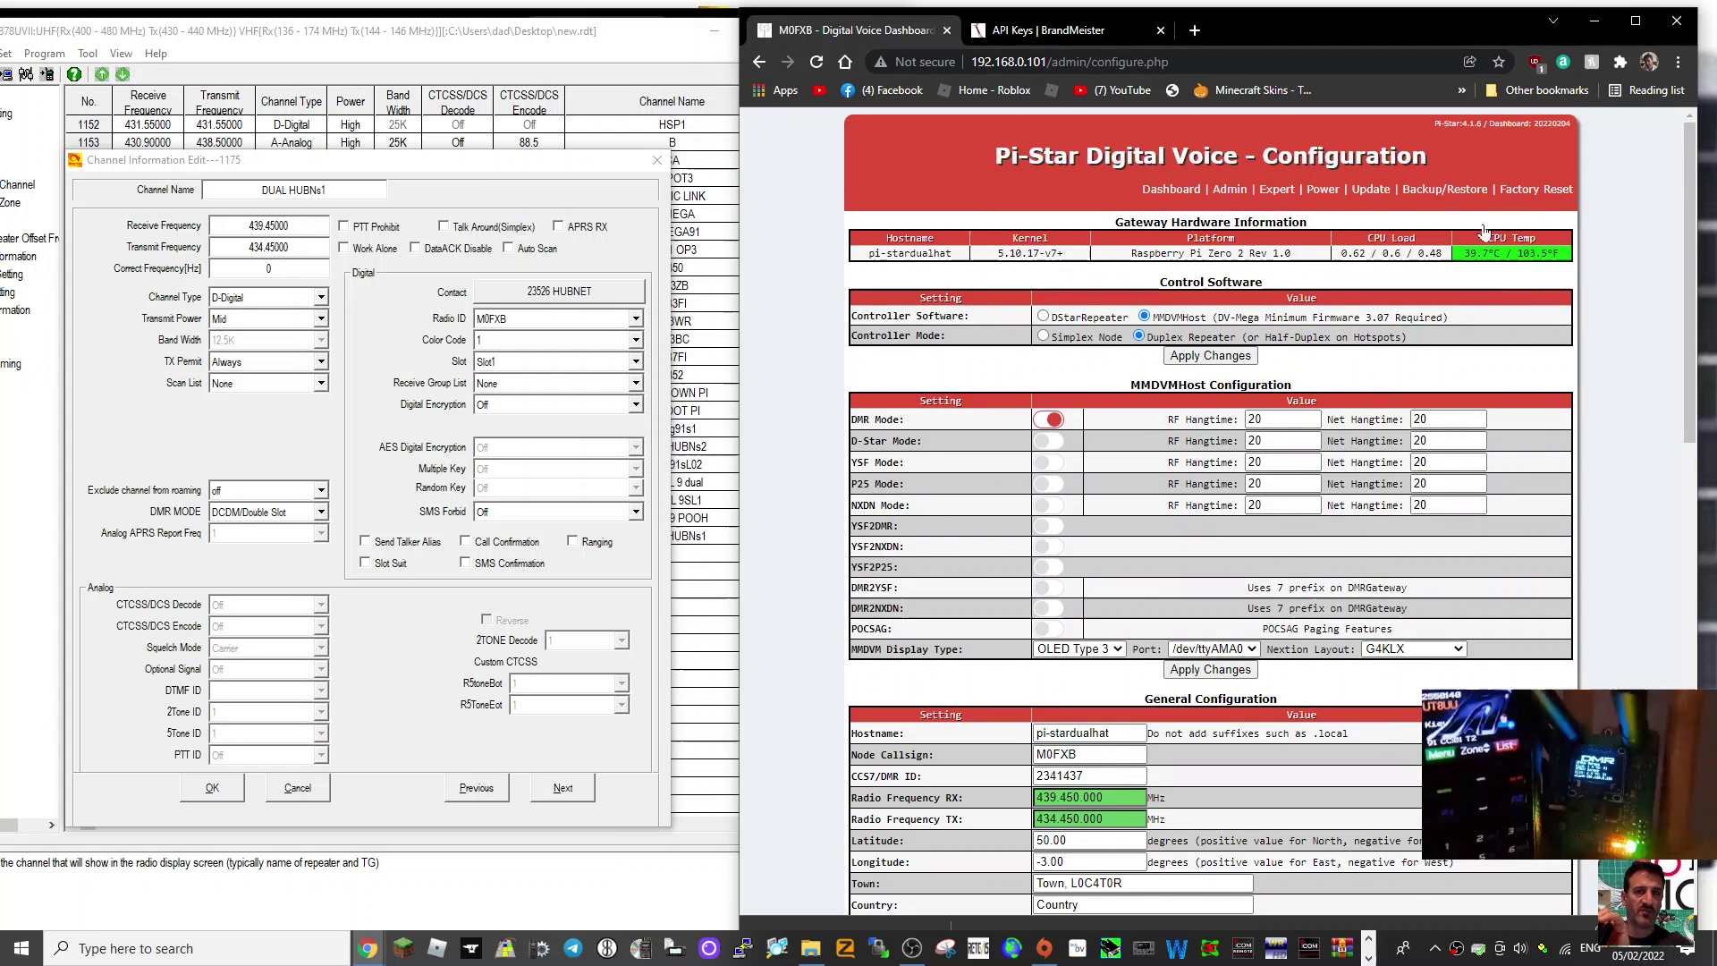
pyautogui.click(1172, 190)
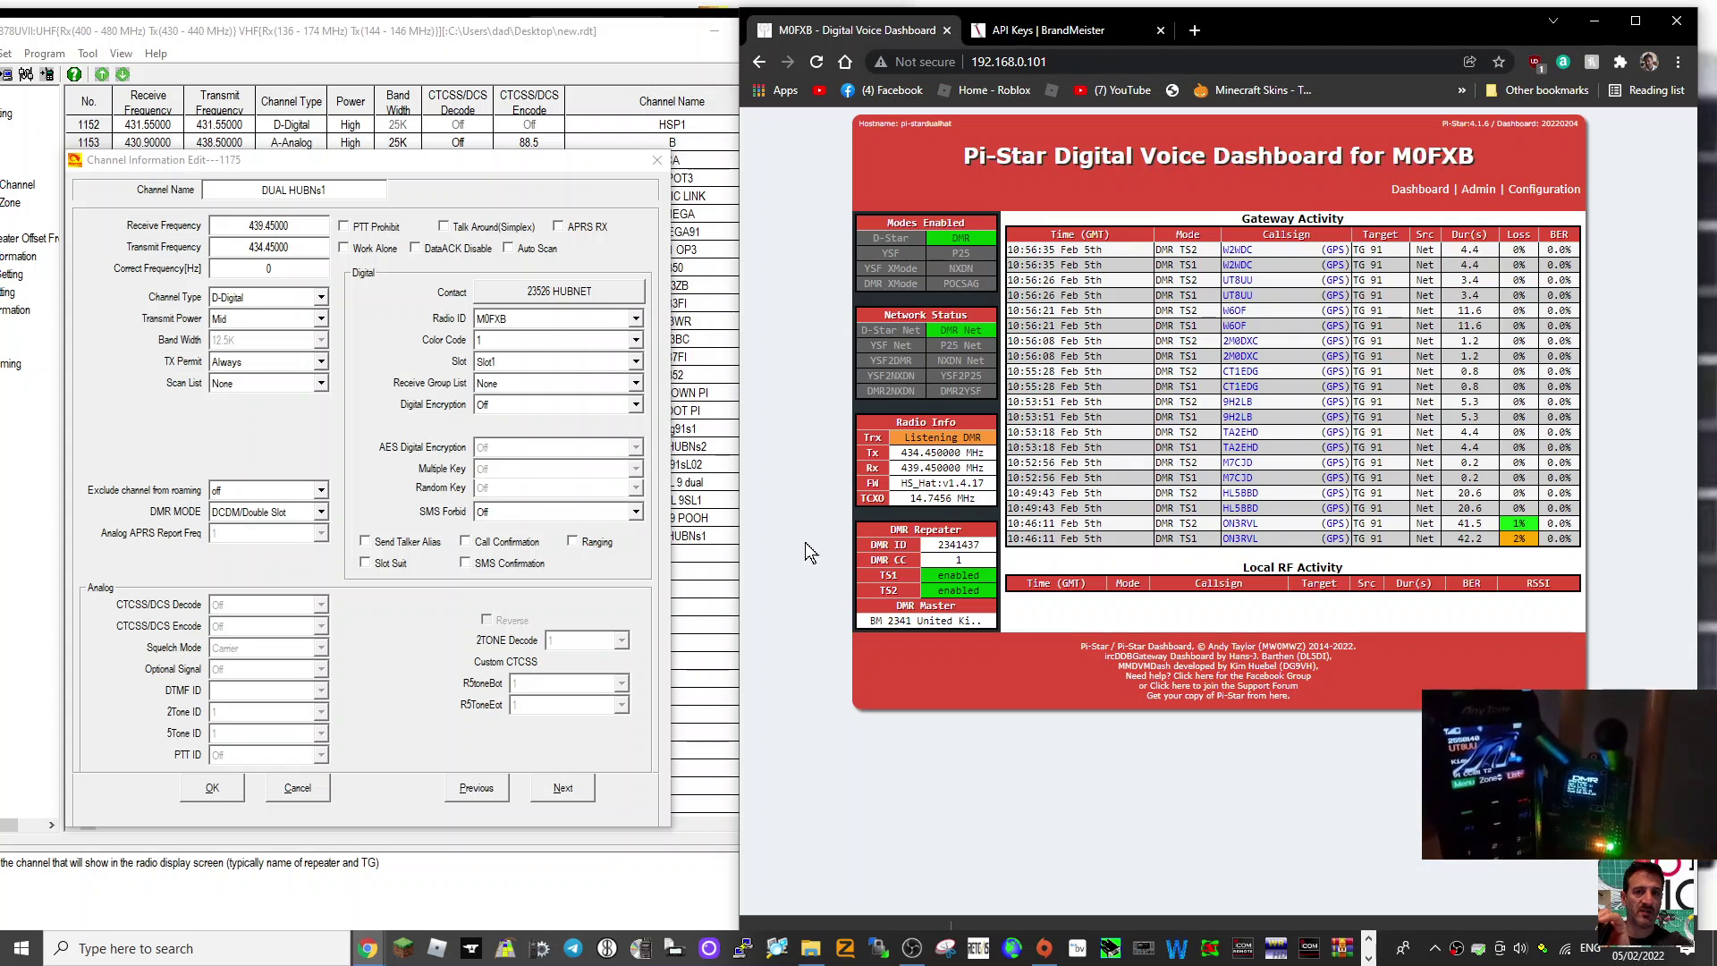
# - Confirm the modem type stays MMDVM_HS_Dual_Hat, then scroll down to DMR Configuration
pyautogui.click(1544, 189)
pyautogui.scroll(-5, 1544, 189)
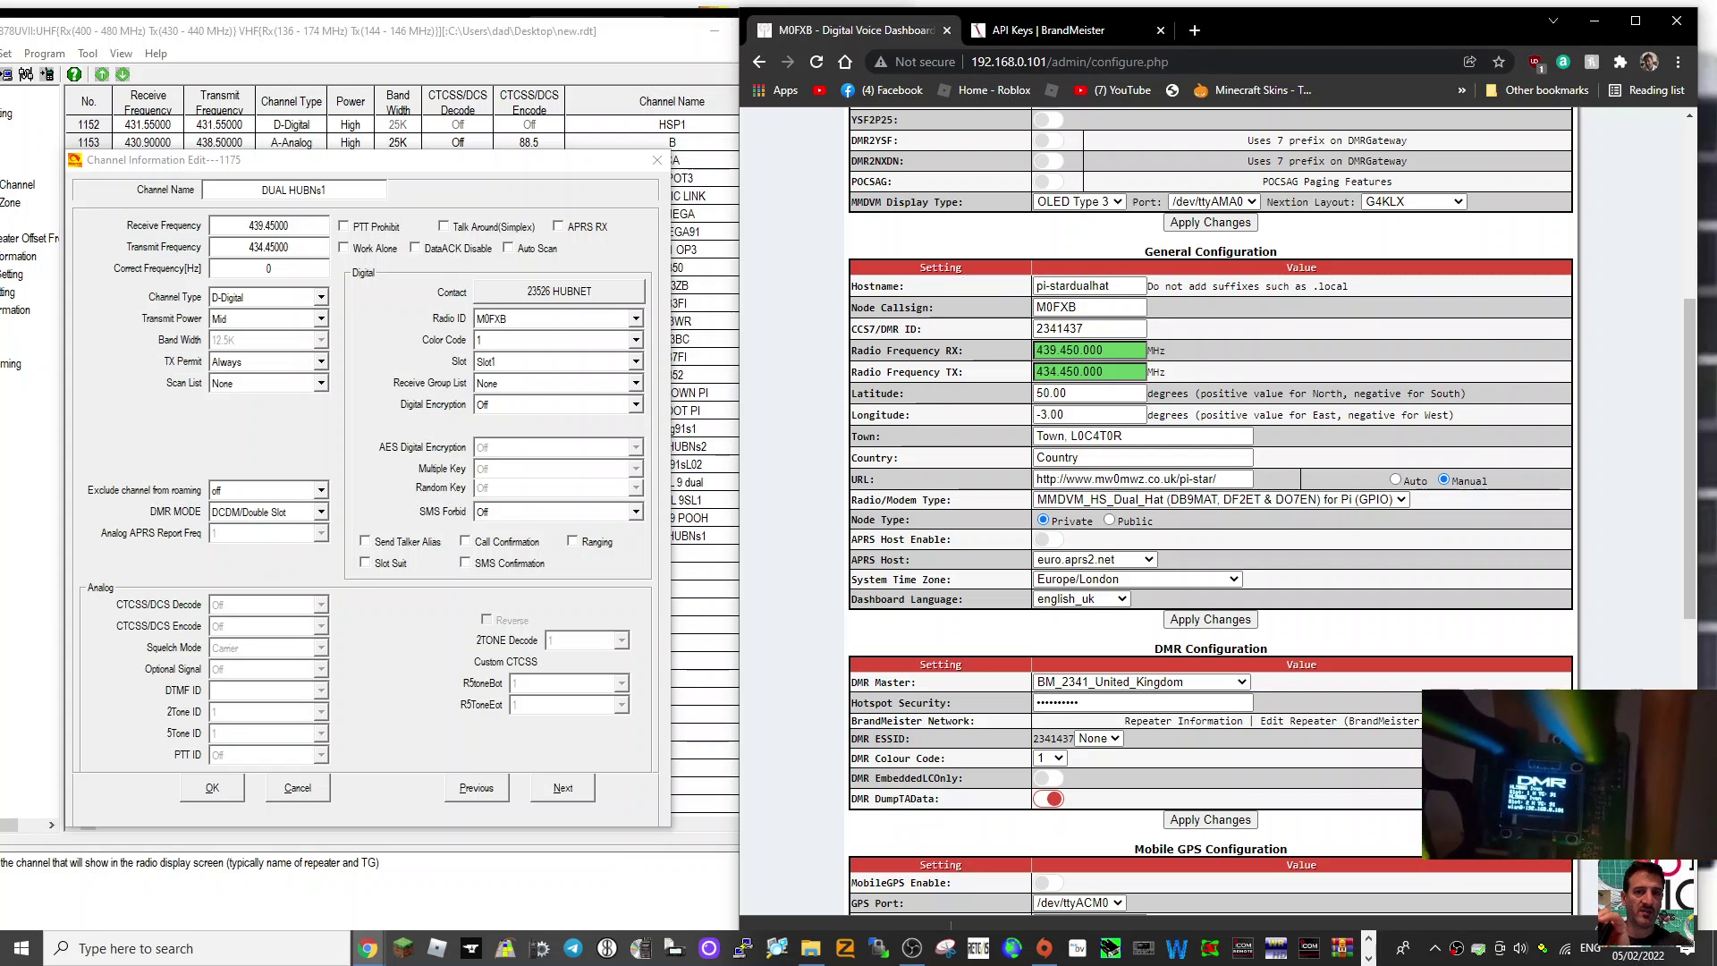
pyautogui.scroll(5, 1214, 371)
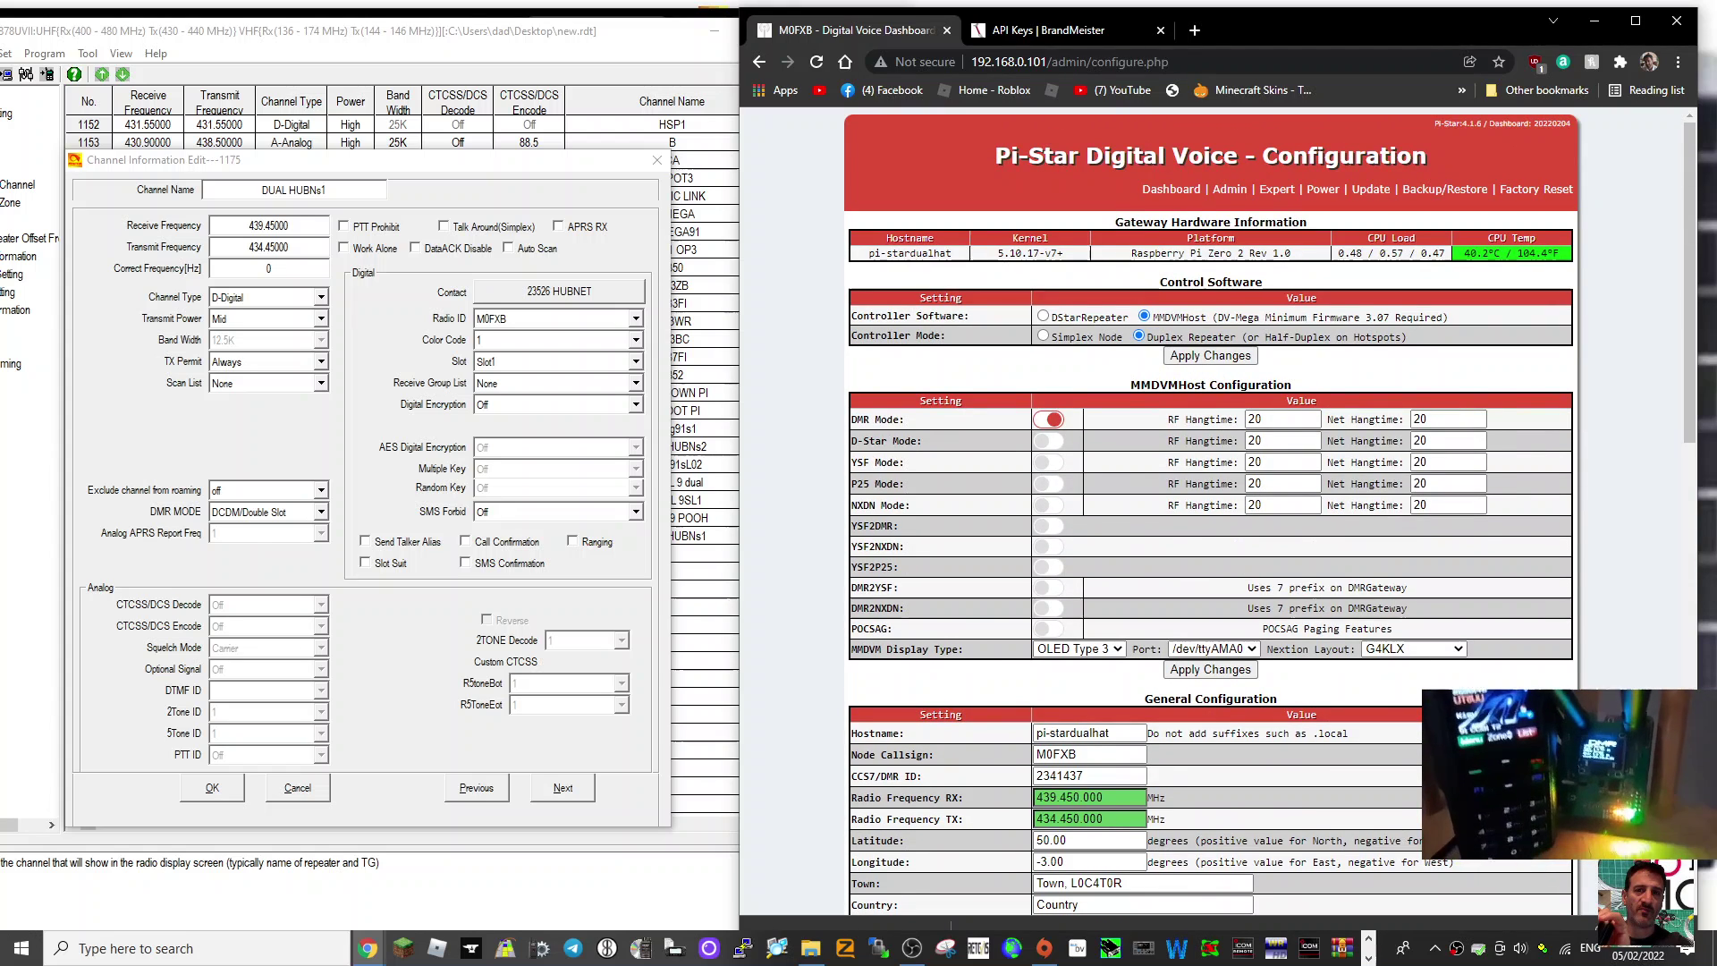
pyautogui.scroll(-5, 1360, 402)
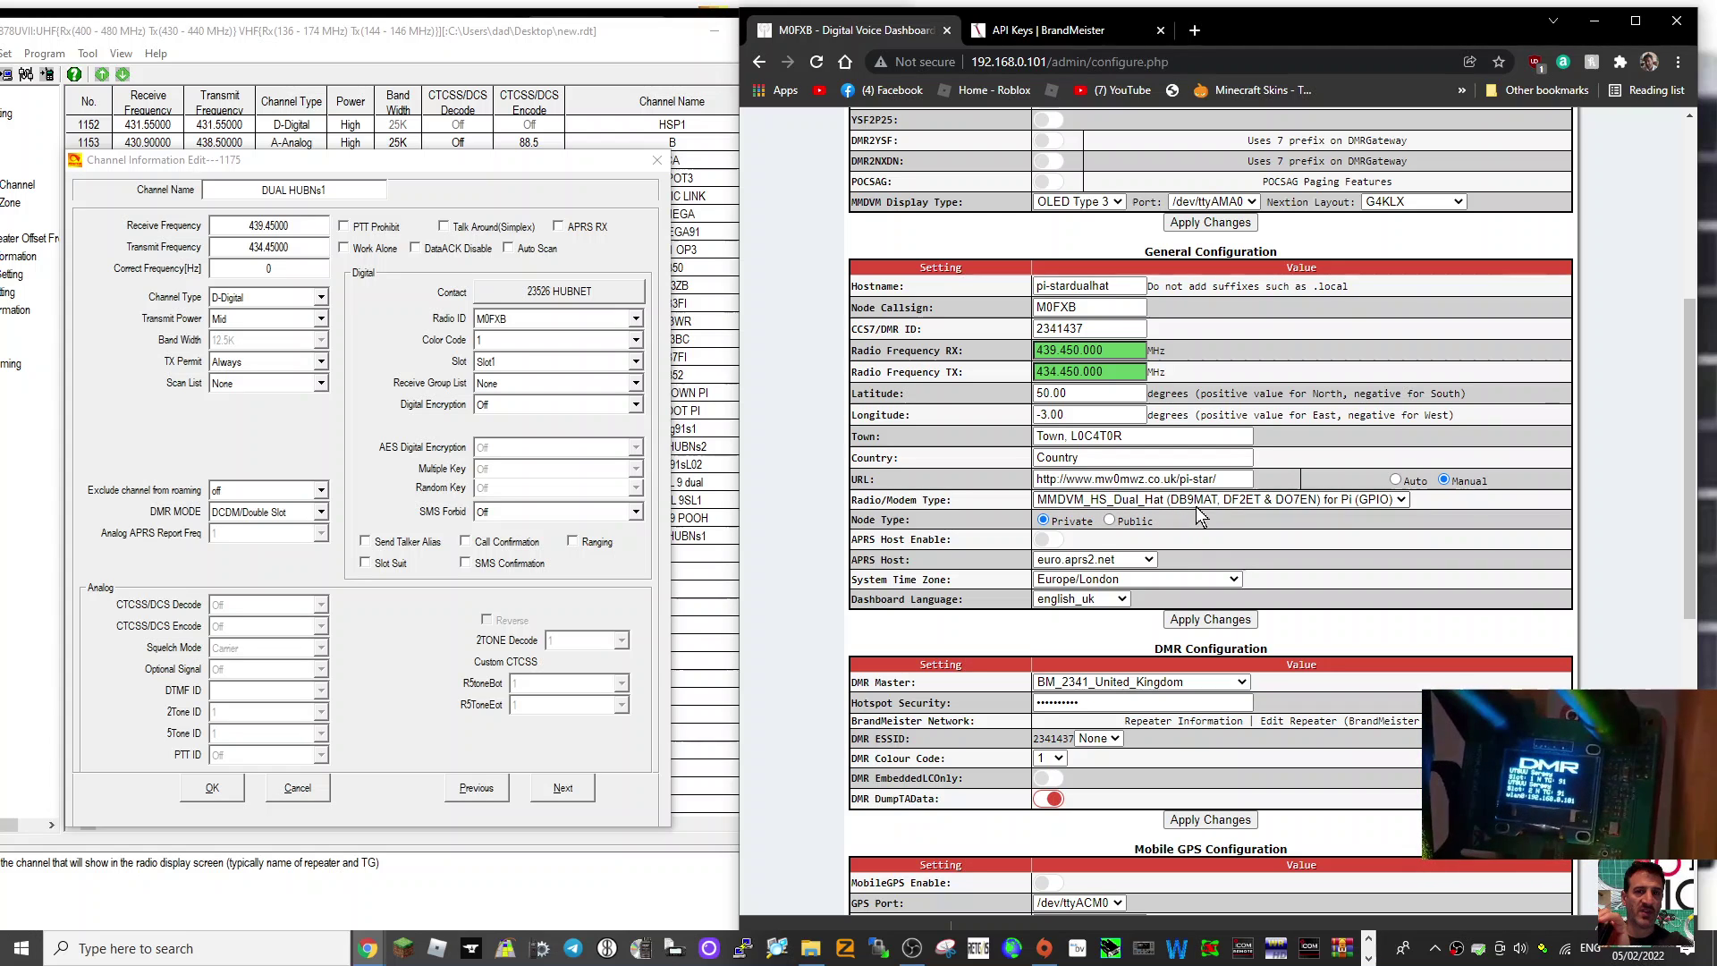
pyautogui.click(1401, 499)
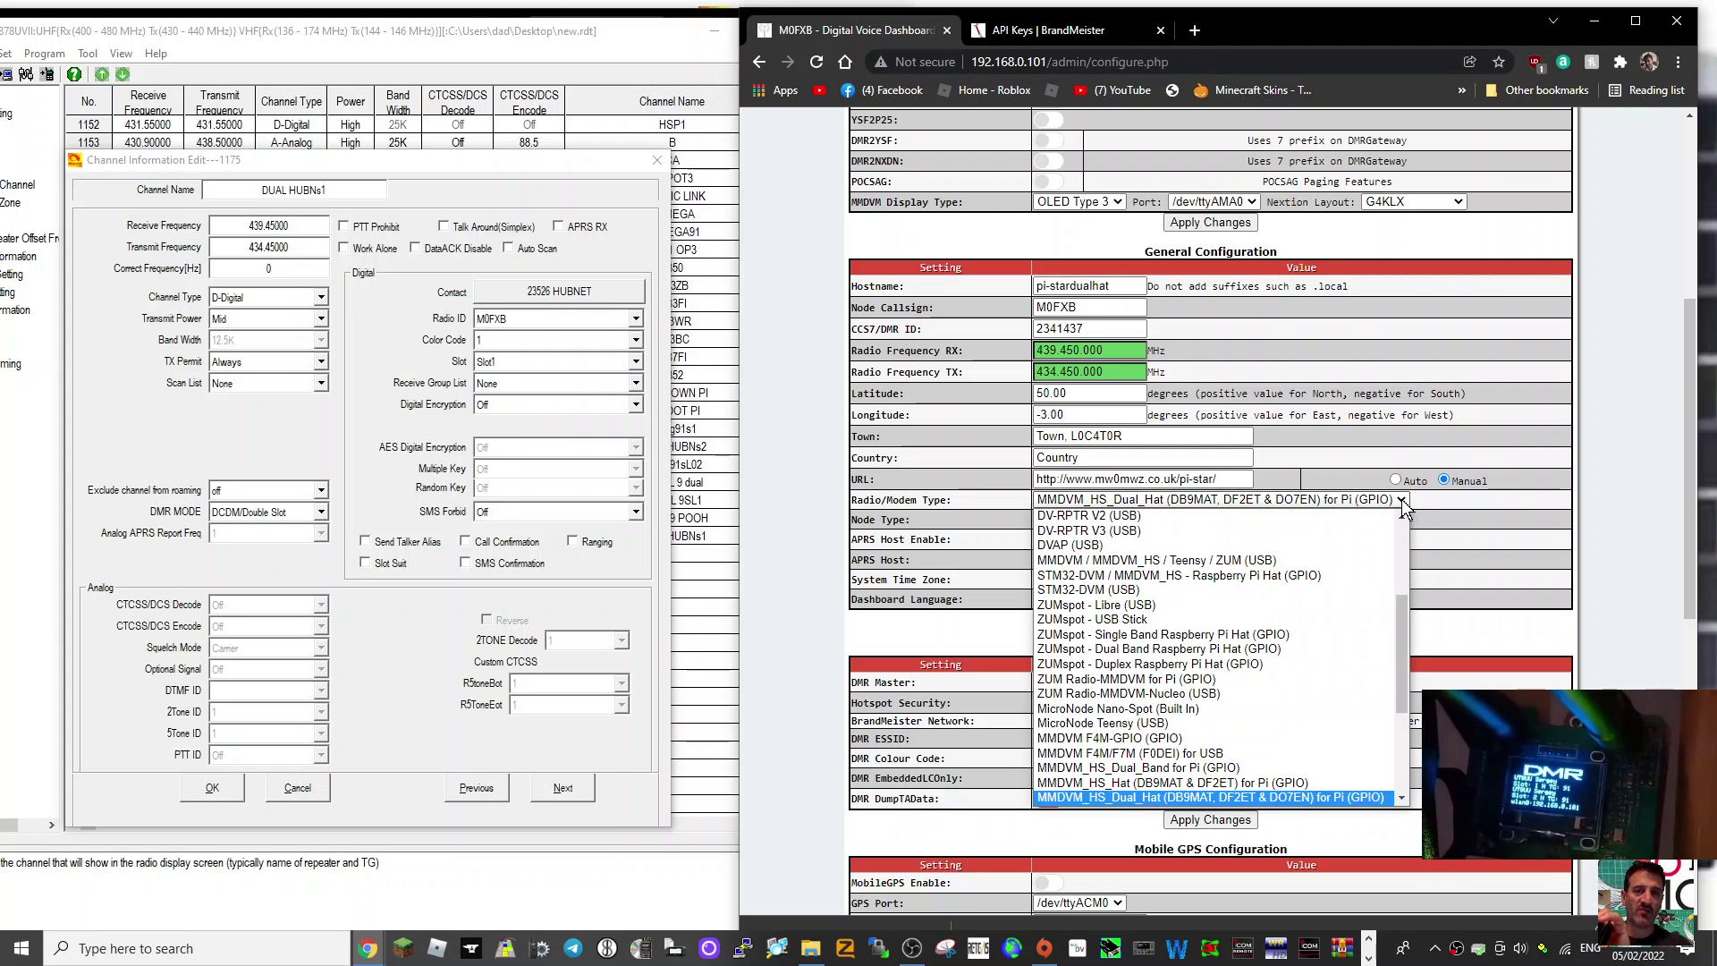
pyautogui.click(1402, 504)
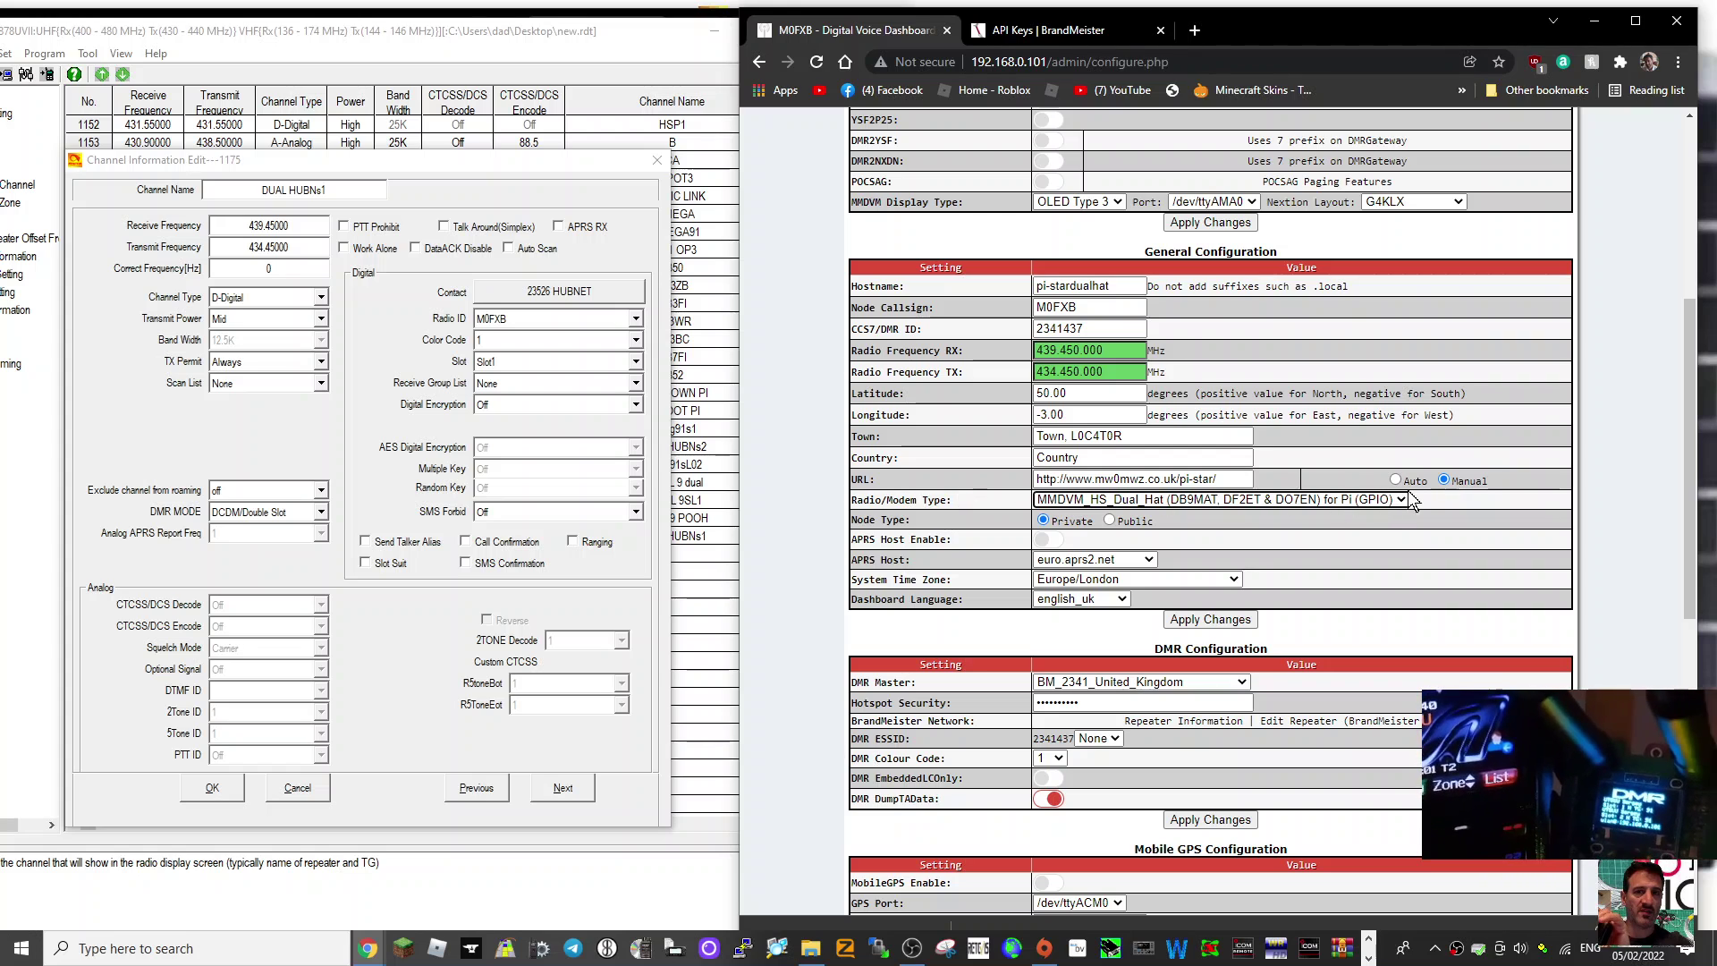
pyautogui.scroll(-4, 1270, 438)
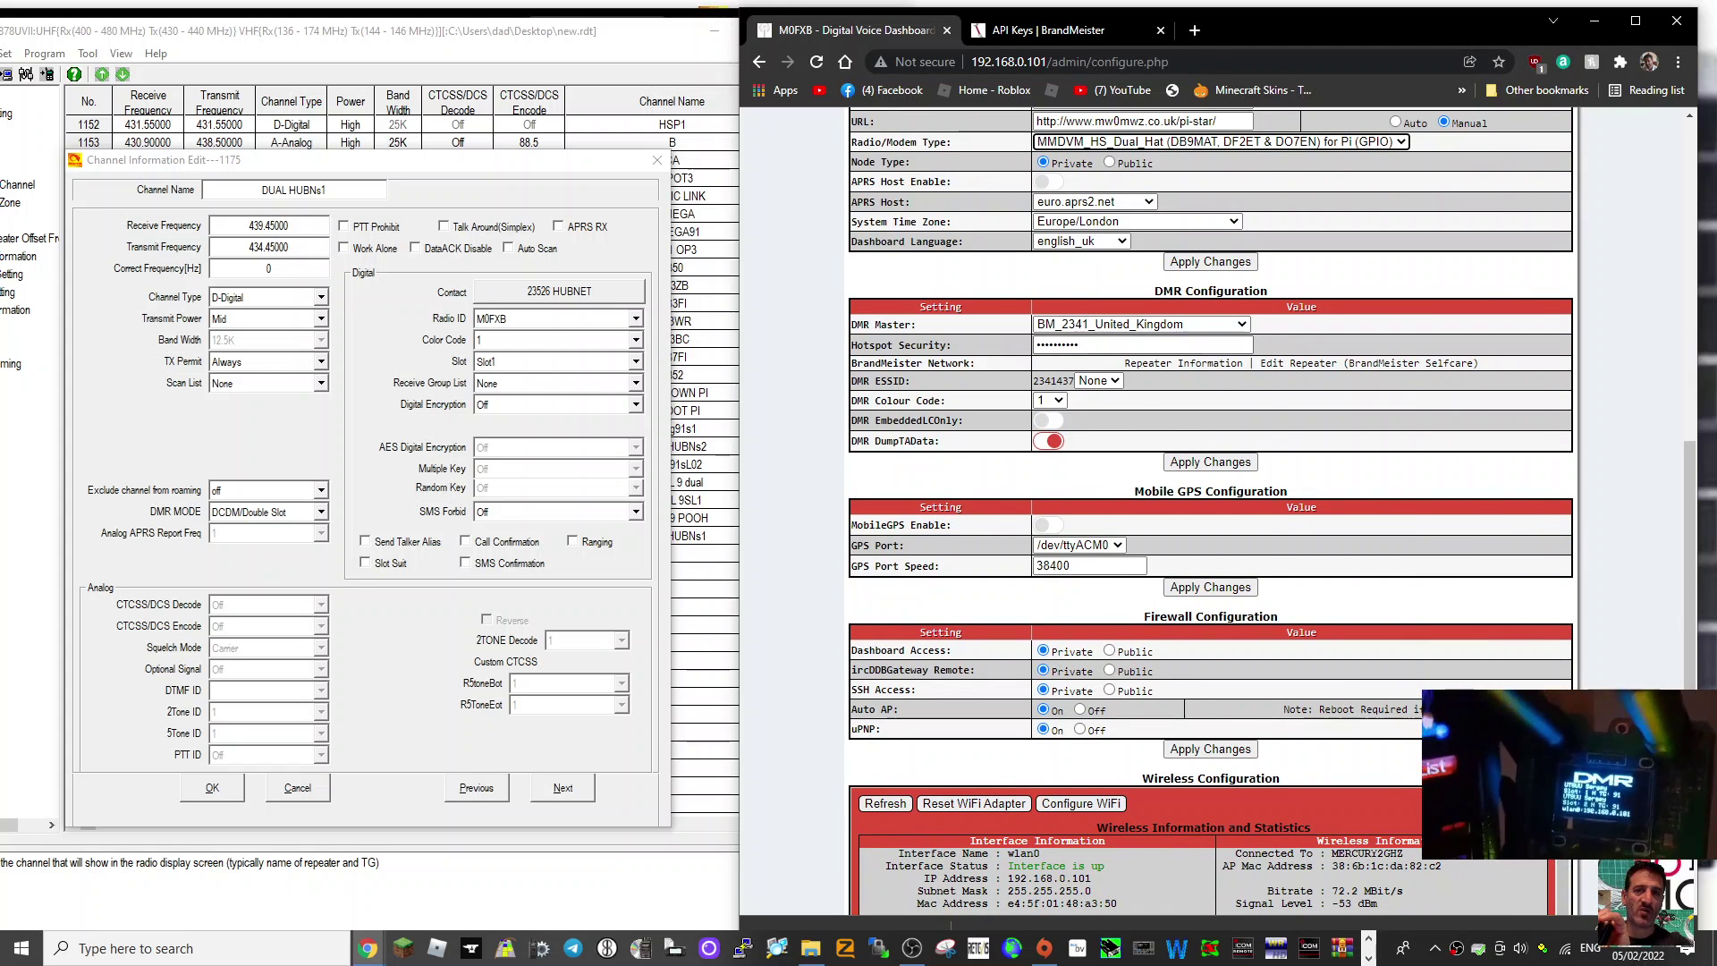
pyautogui.click(1048, 29)
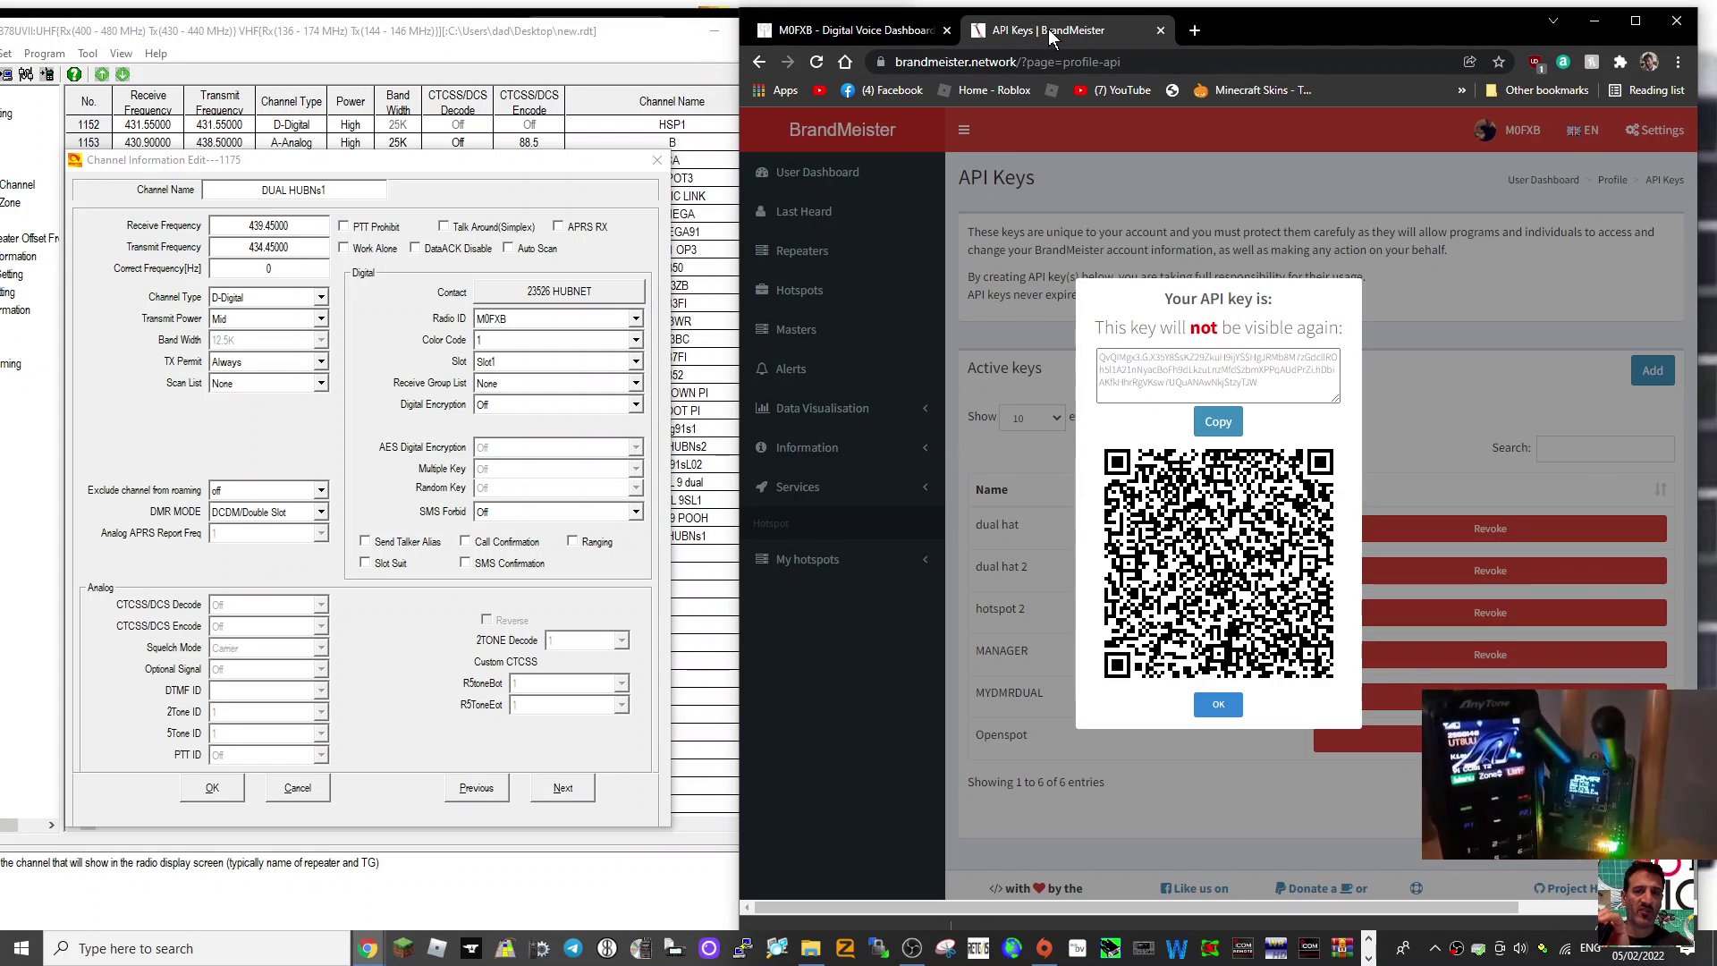
pyautogui.click(912, 32)
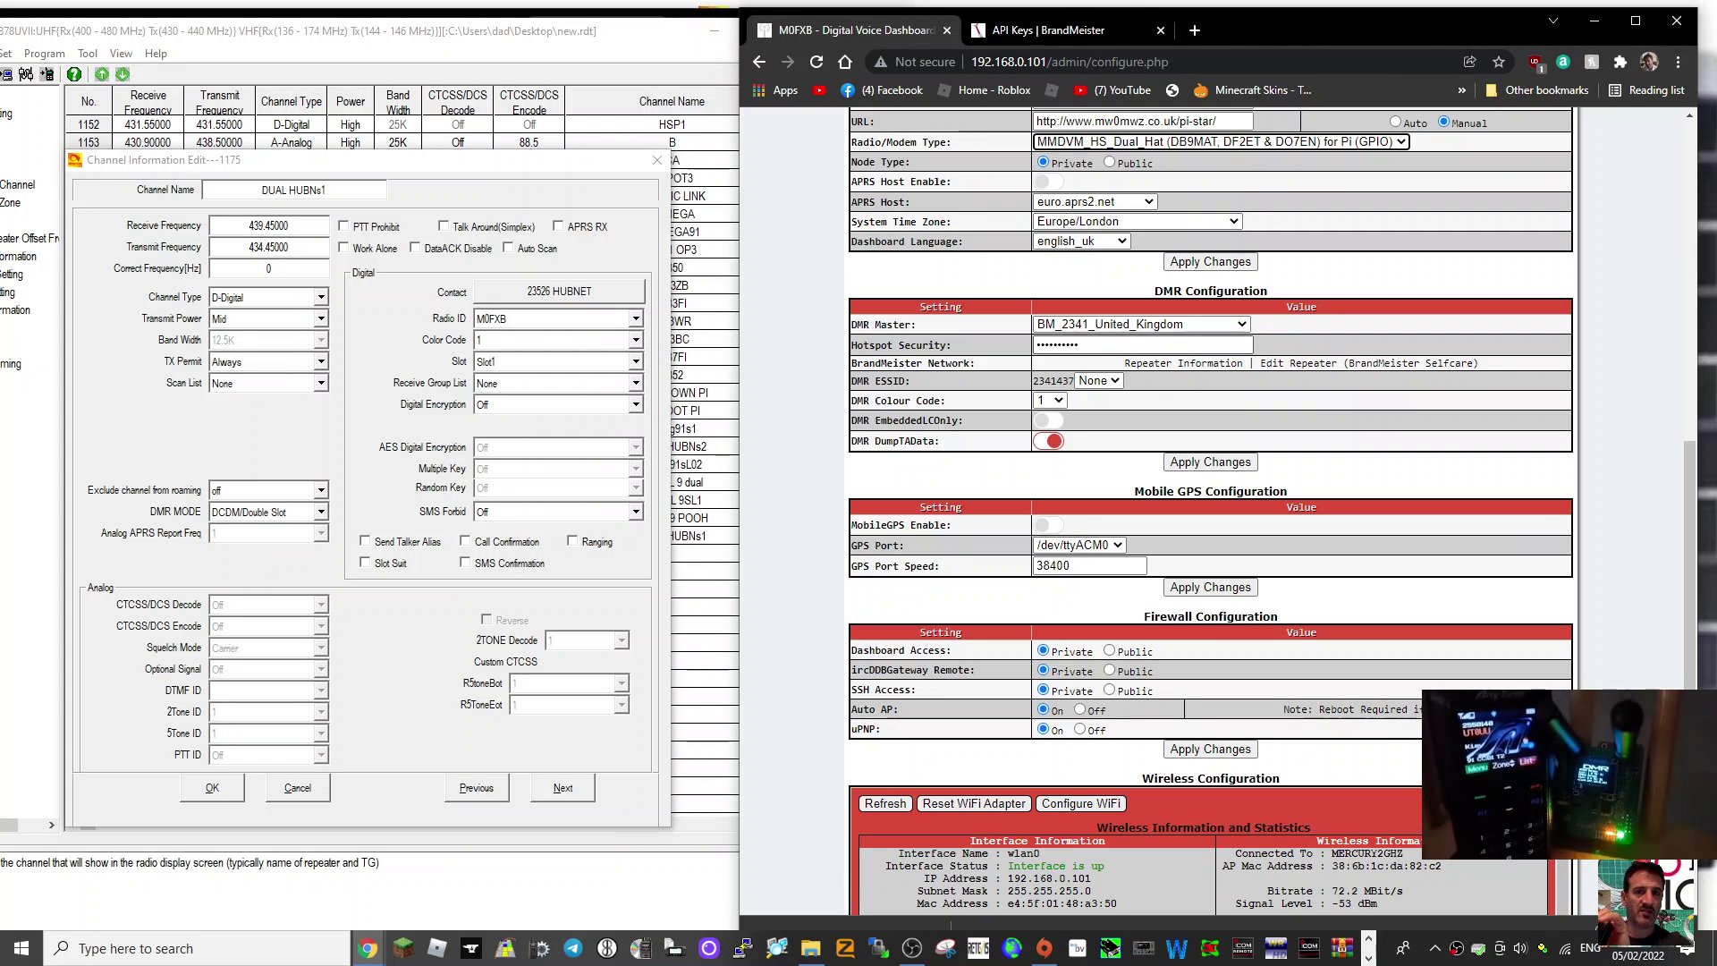
pyautogui.click(1062, 32)
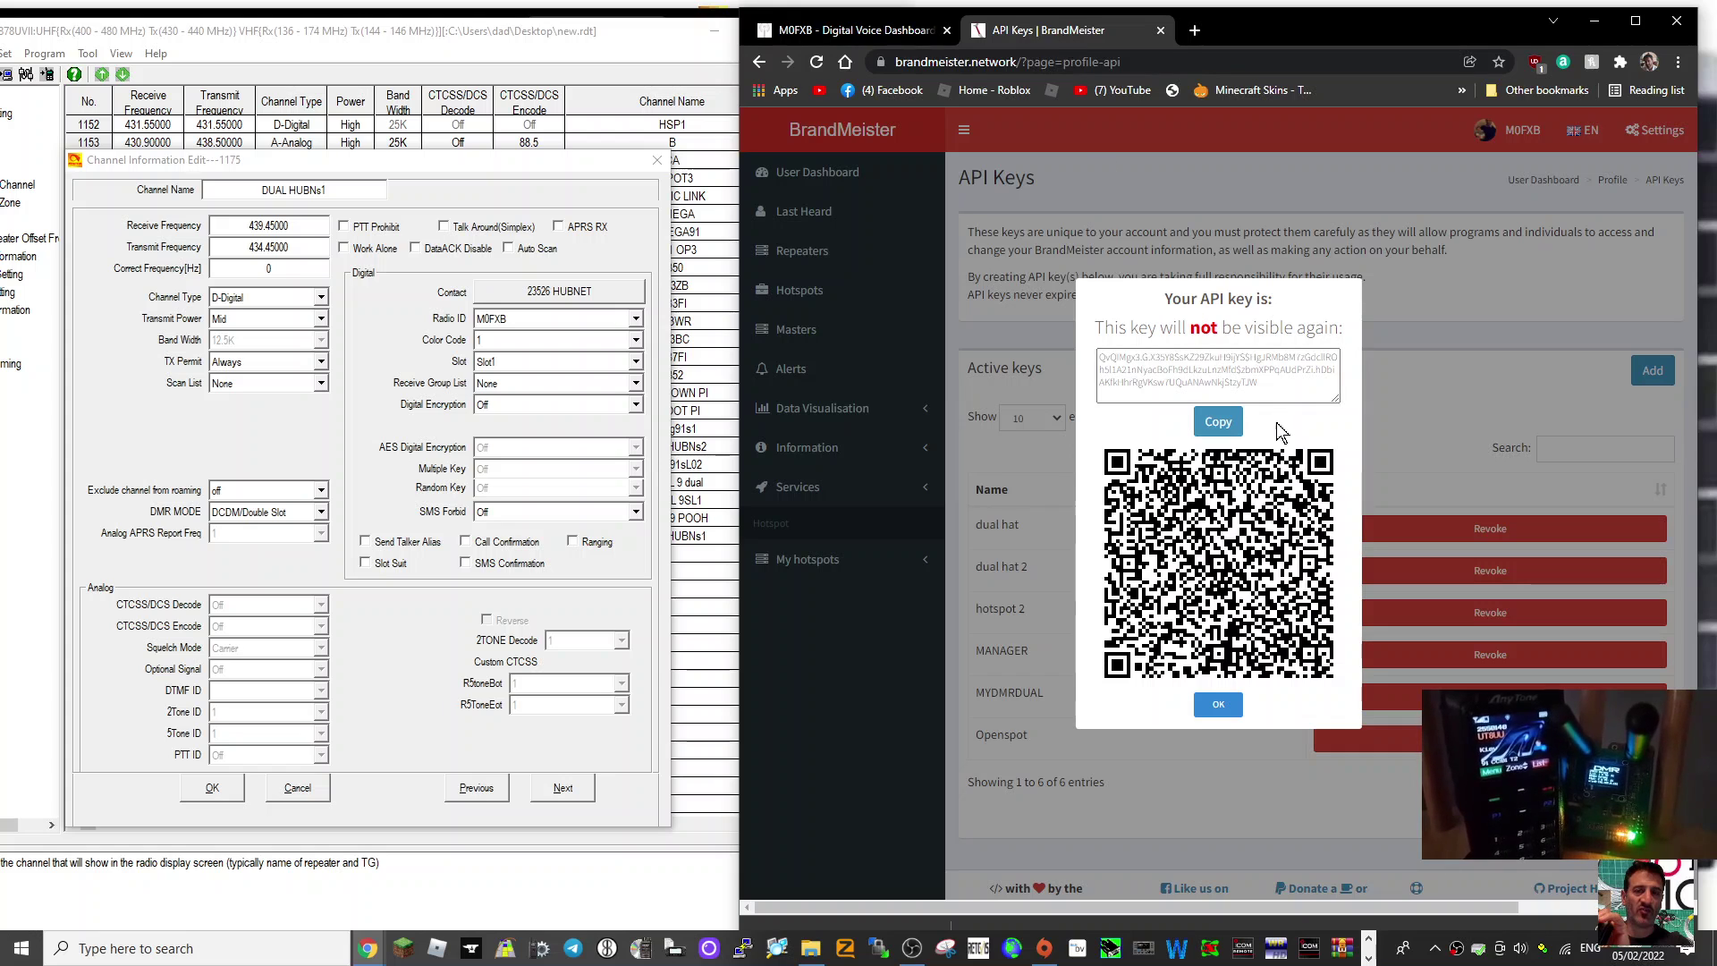
pyautogui.click(894, 31)
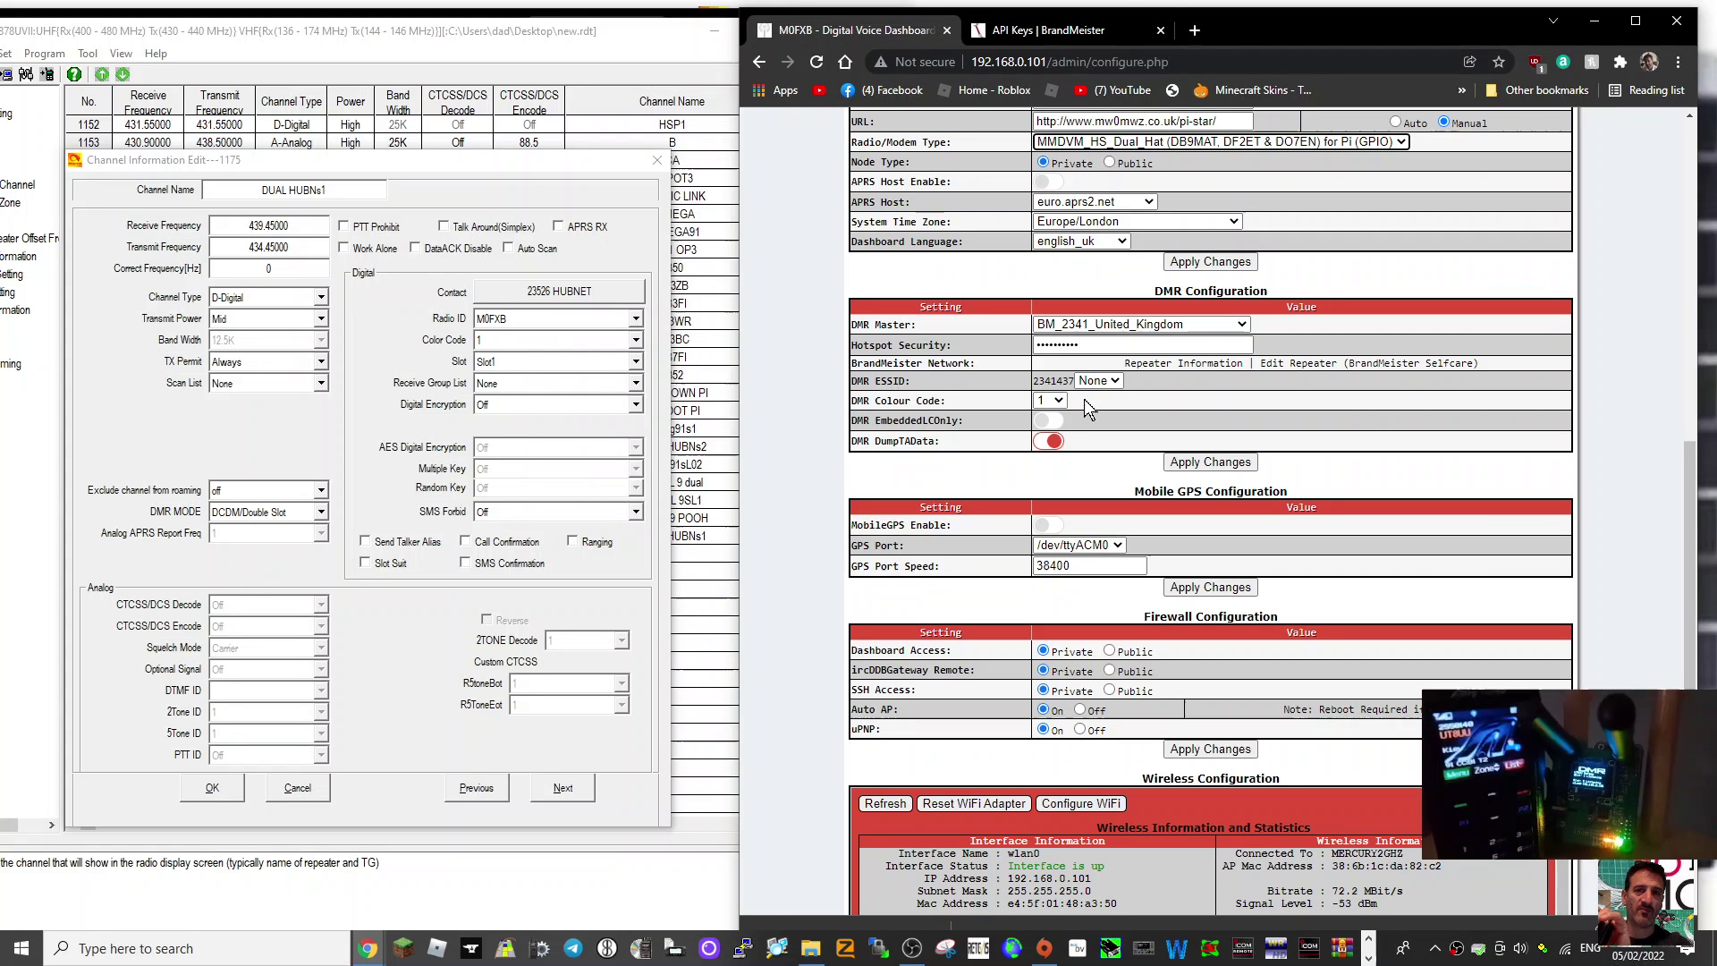
pyautogui.scroll(3, 1182, 443)
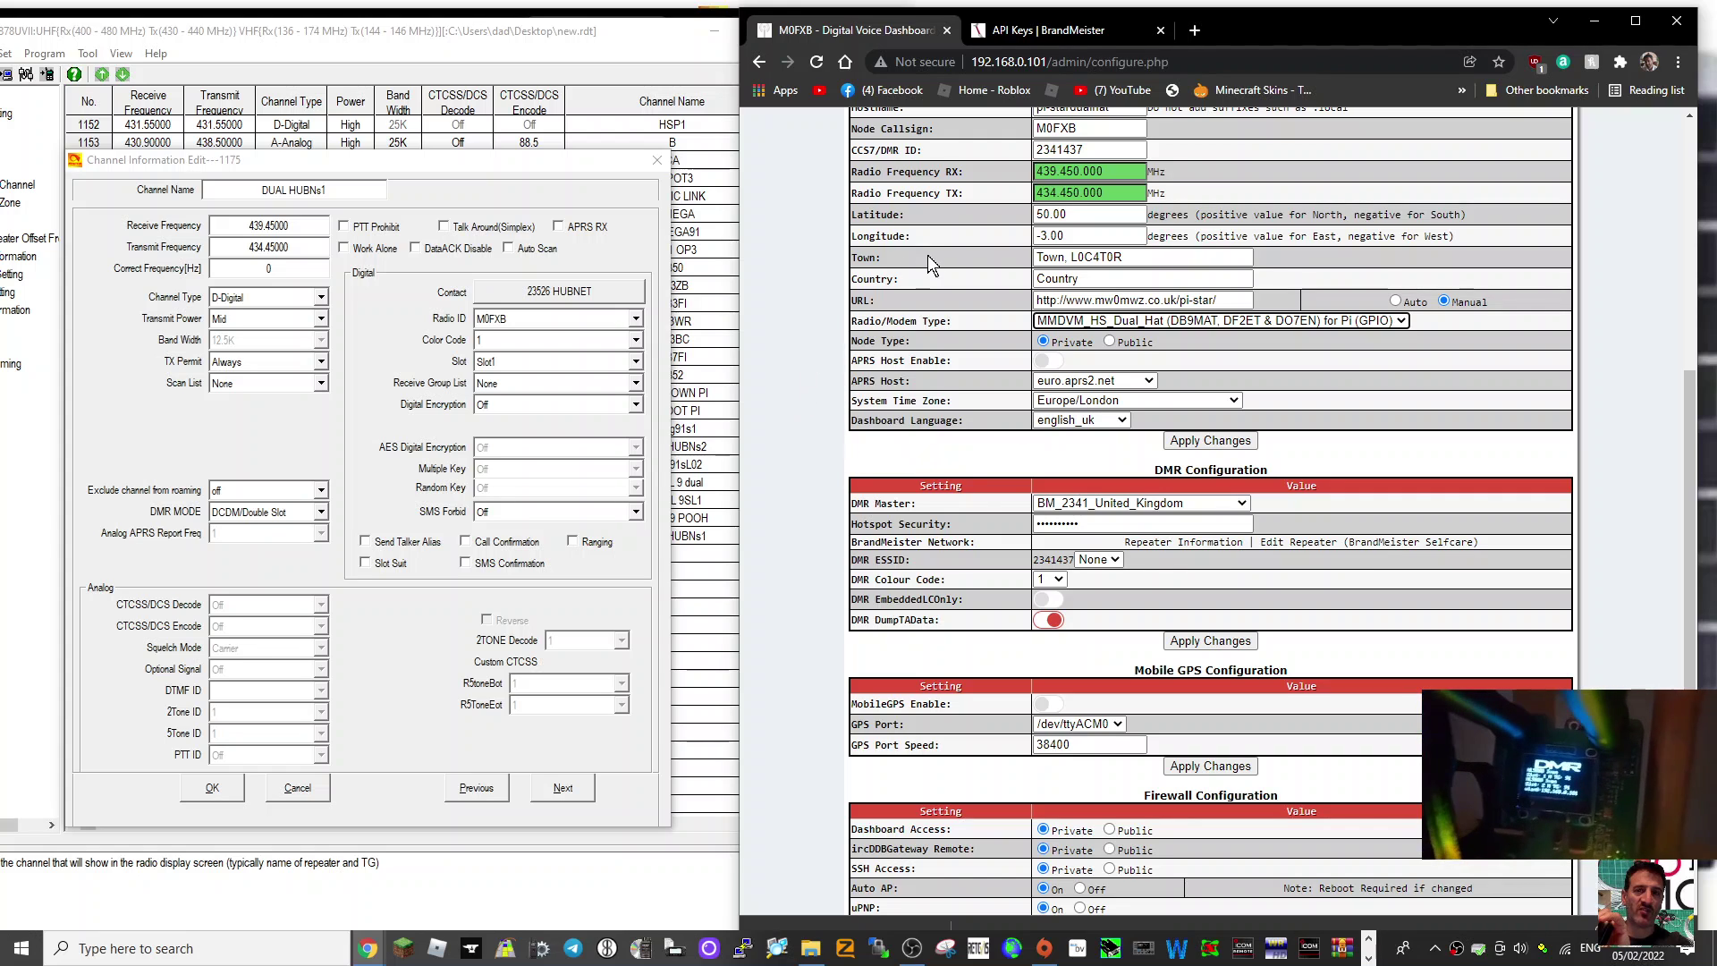
pyautogui.scroll(-6, 1241, 540)
pyautogui.scroll(5, 1241, 540)
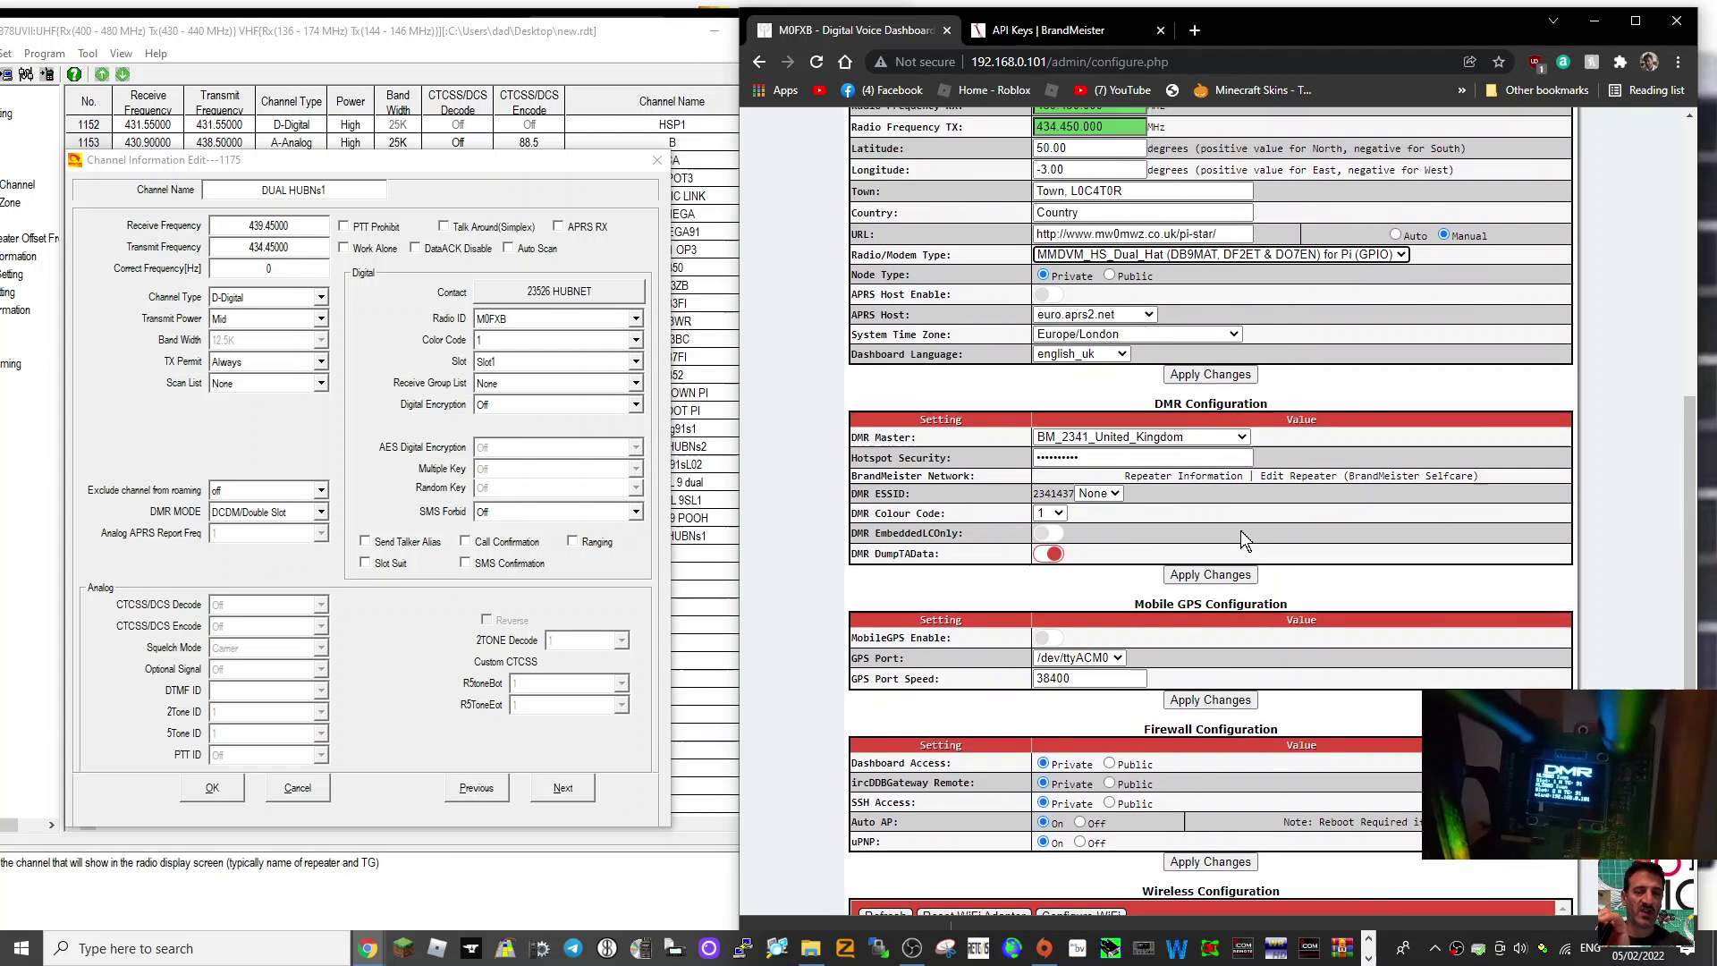
pyautogui.scroll(7, 1241, 534)
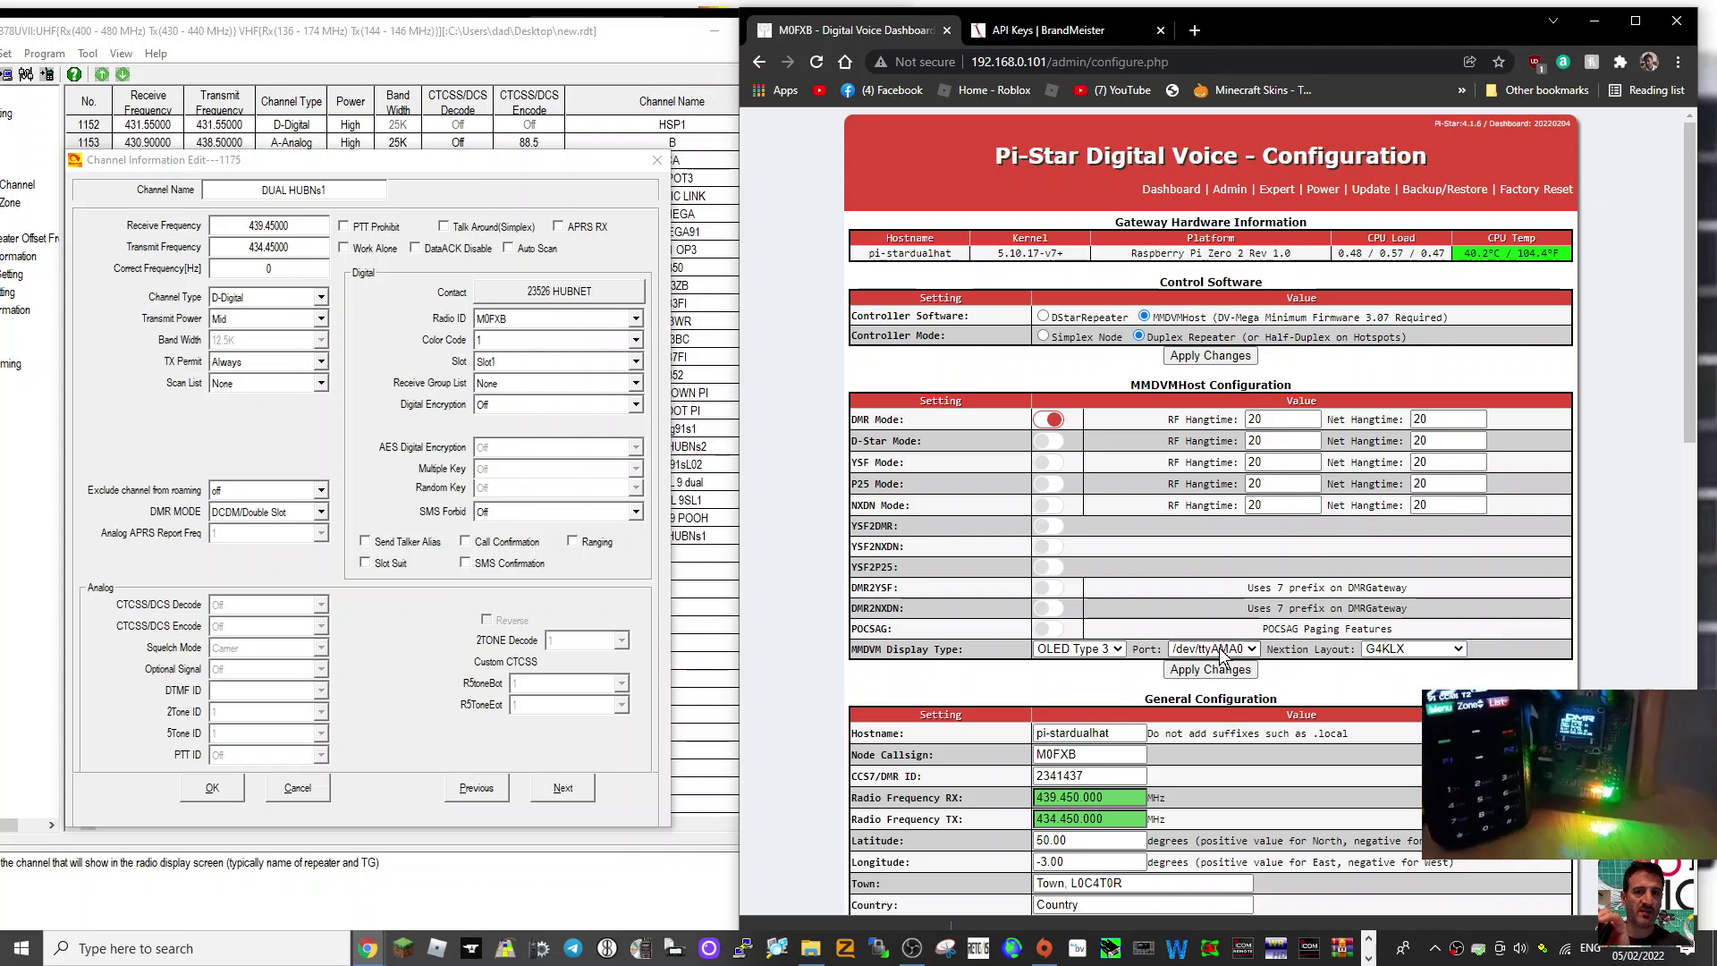
# - Scroll through the configuration page, then go back to the dashboard's TG 91 traffic
pyautogui.scroll(-2, 1223, 656)
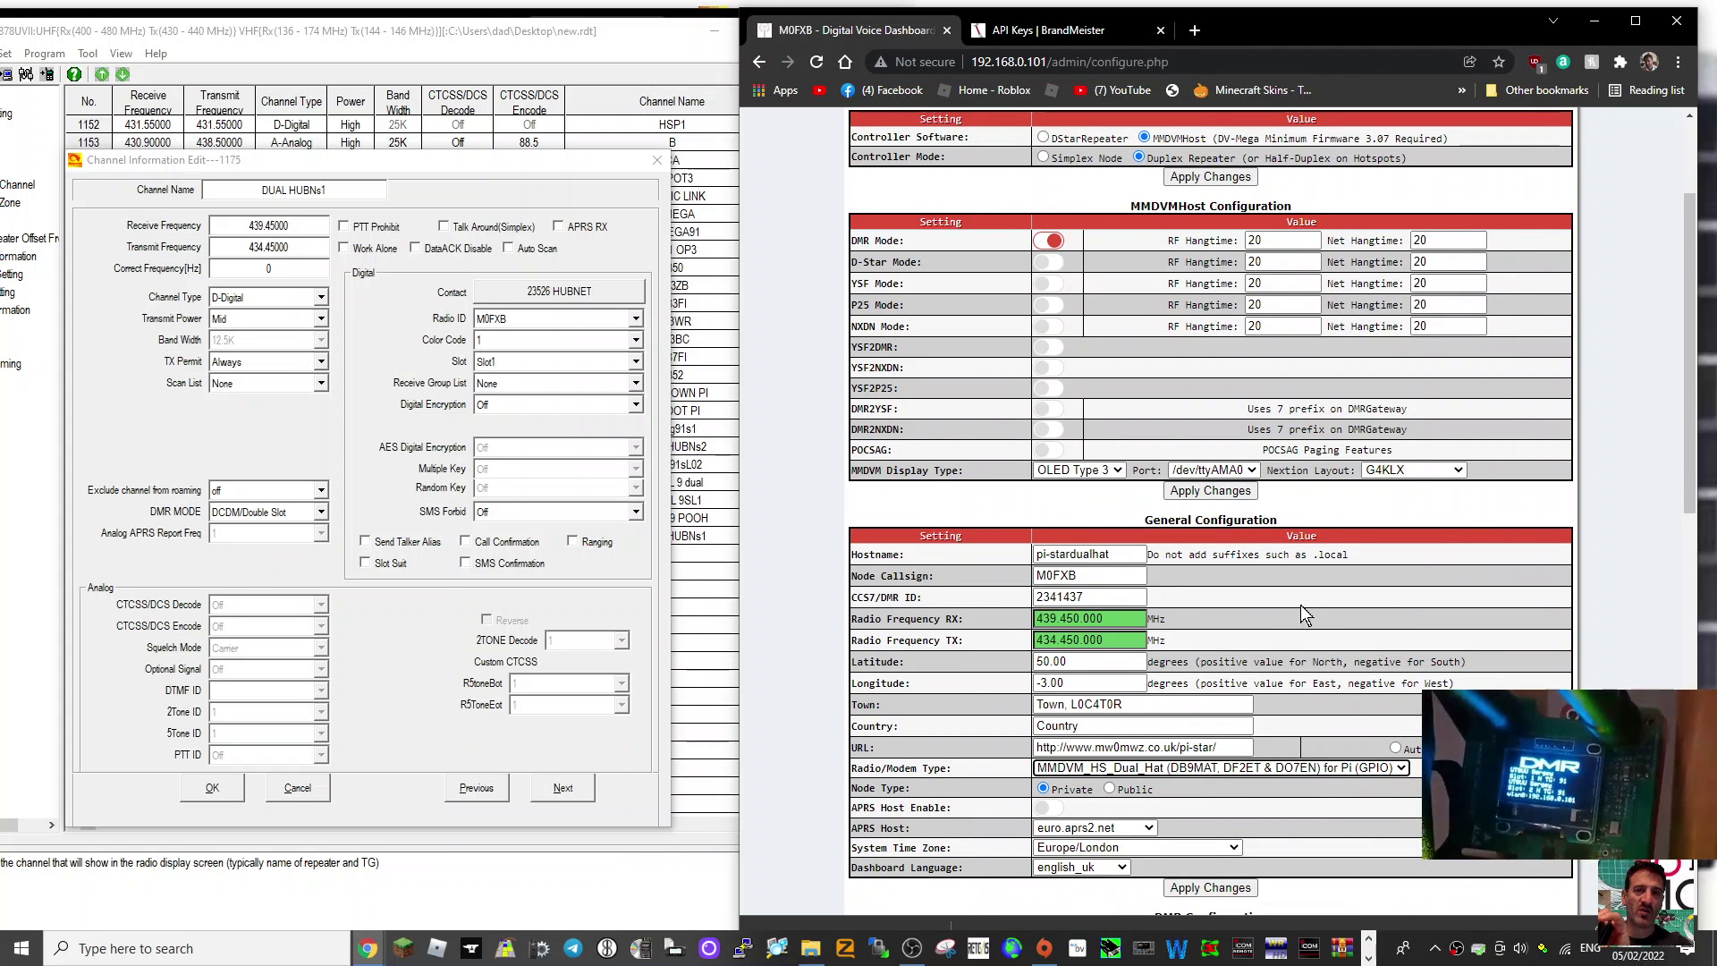
pyautogui.scroll(-2, 1324, 604)
pyautogui.scroll(4, 1295, 604)
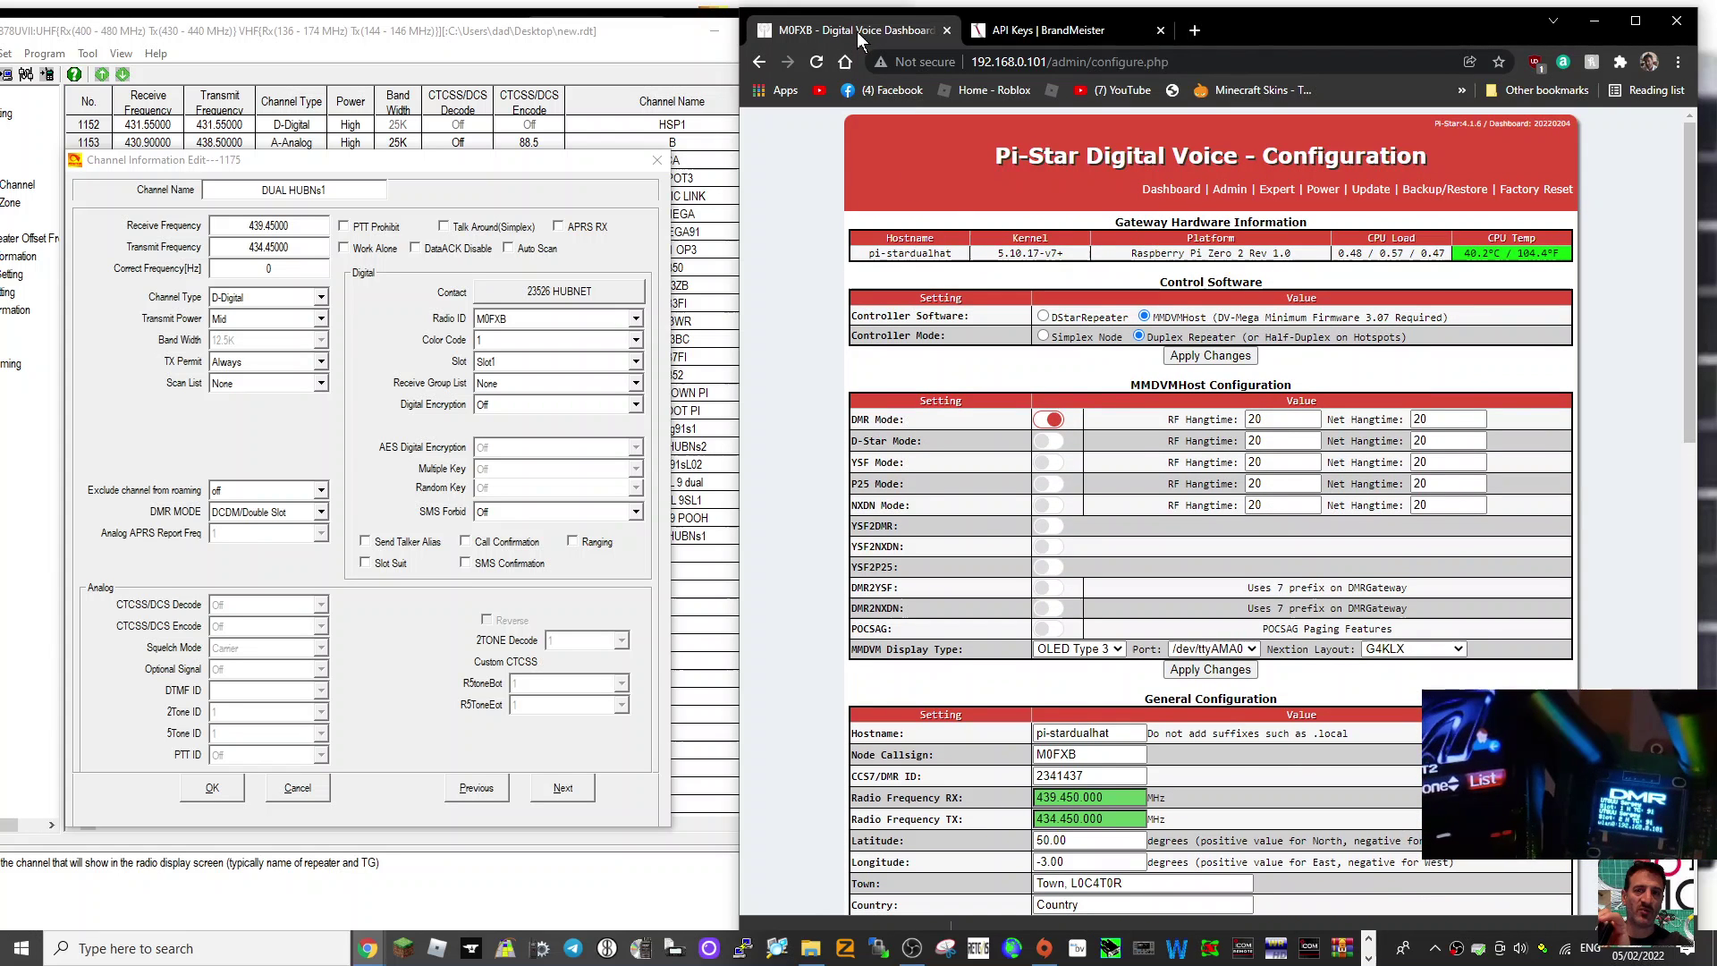
pyautogui.click(1154, 193)
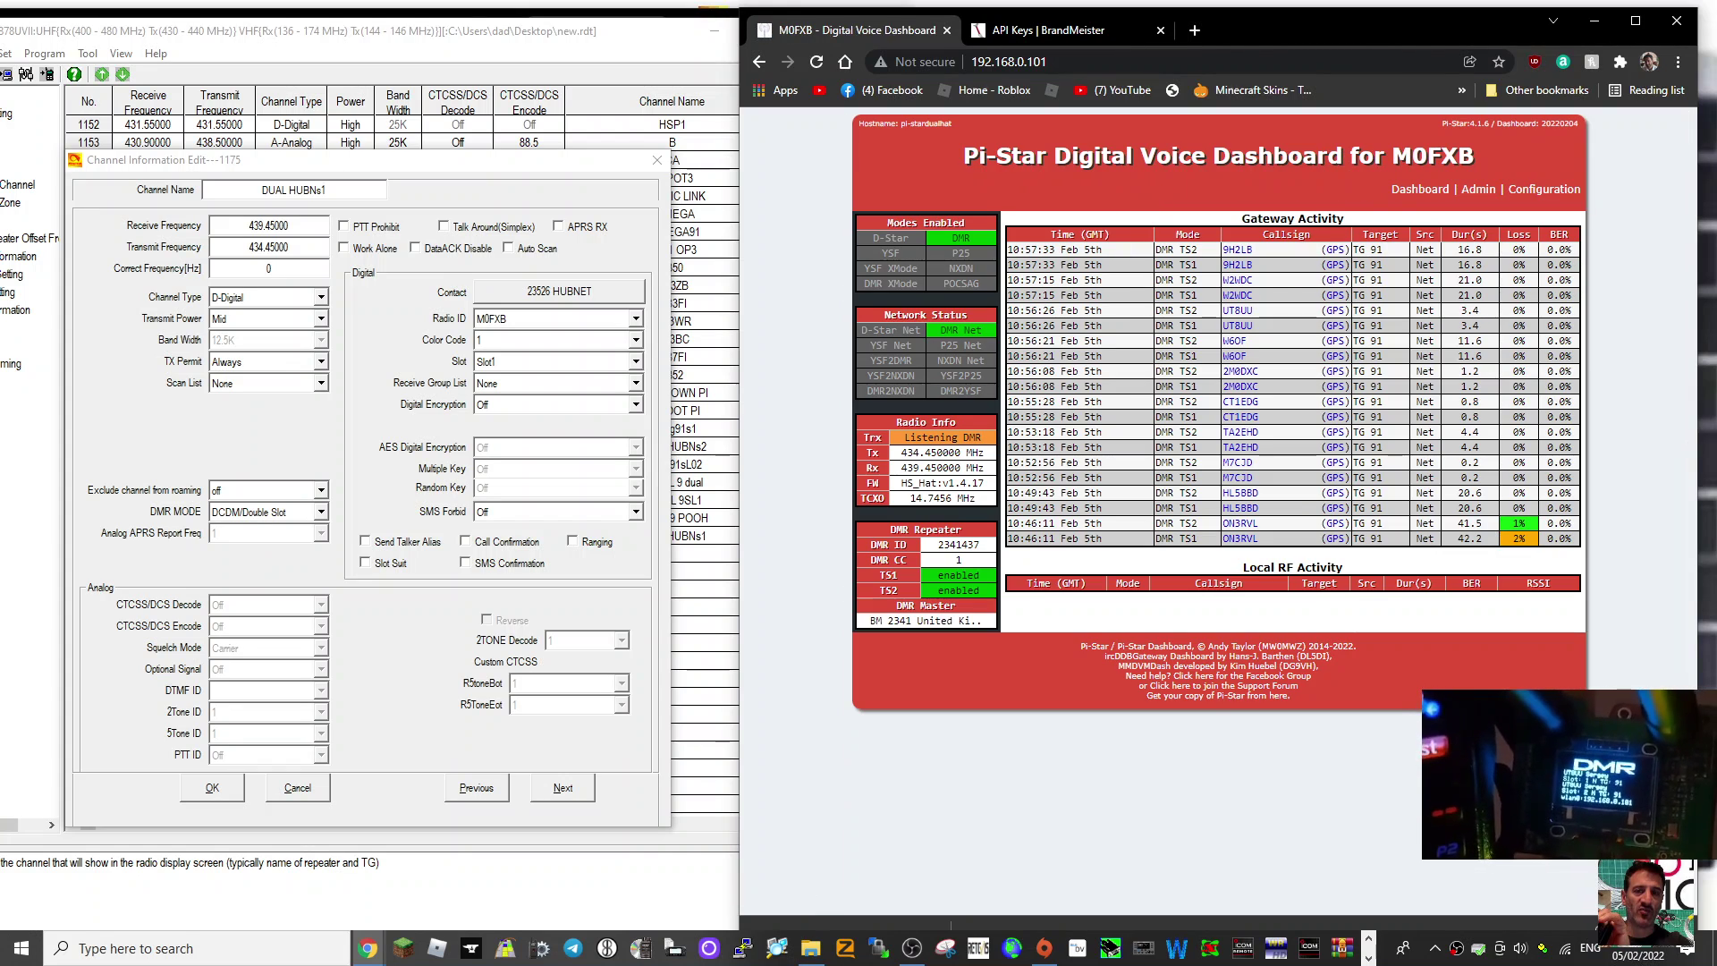